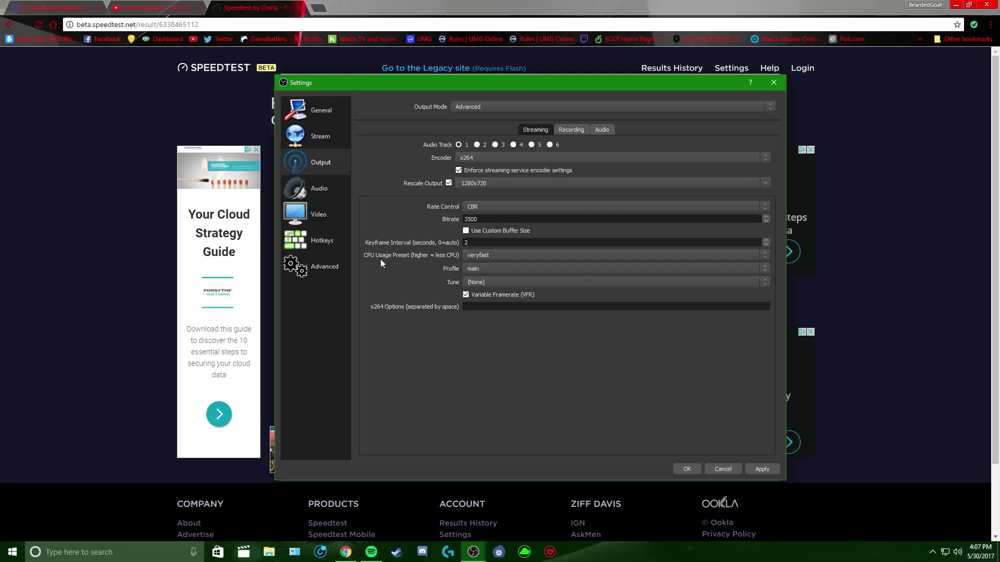
# - Leave the x264 CPU usage preset on veryfast and the profile on main, then go to Audio
pyautogui.click(487, 255)
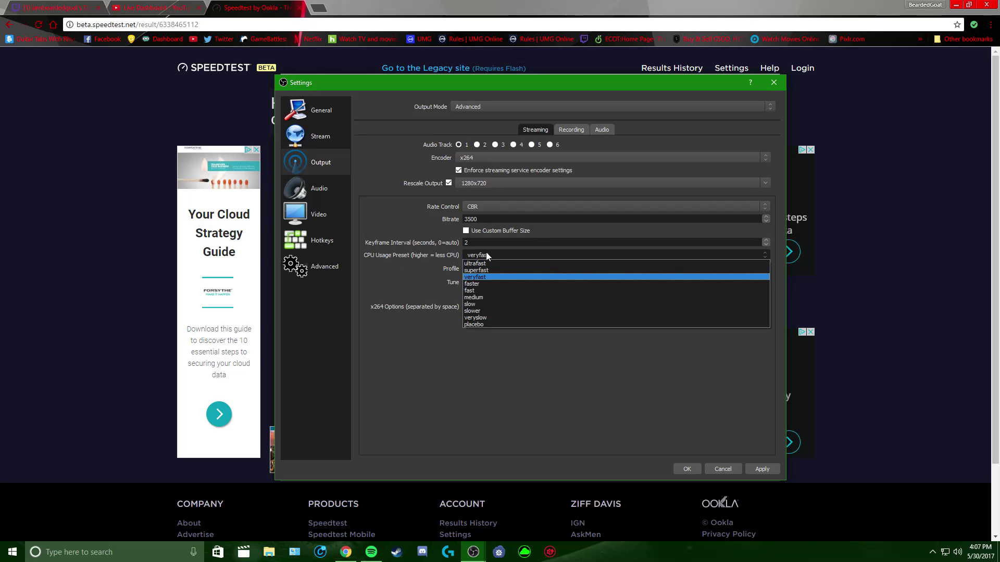
pyautogui.click(476, 279)
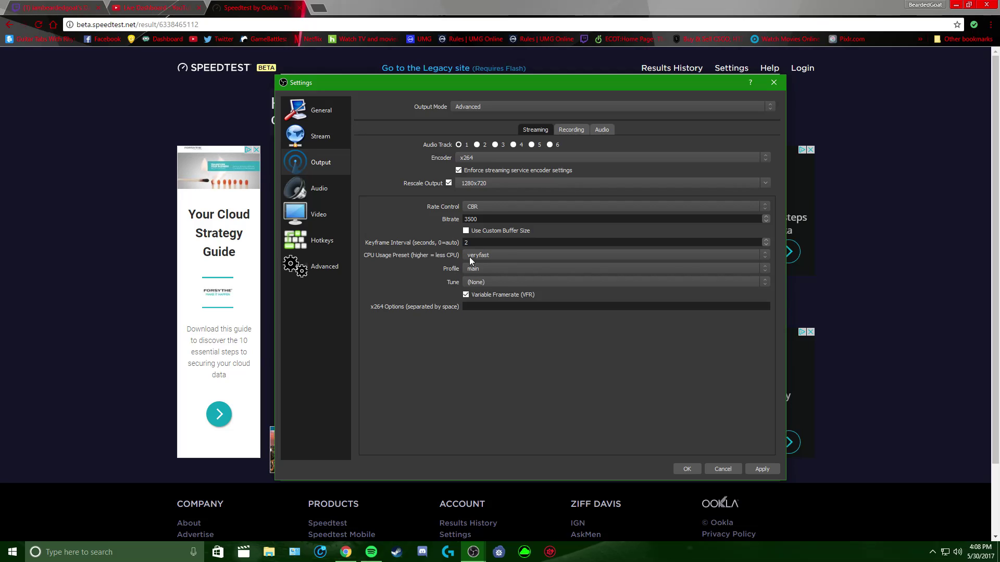
pyautogui.click(485, 268)
pyautogui.click(471, 281)
pyautogui.click(332, 195)
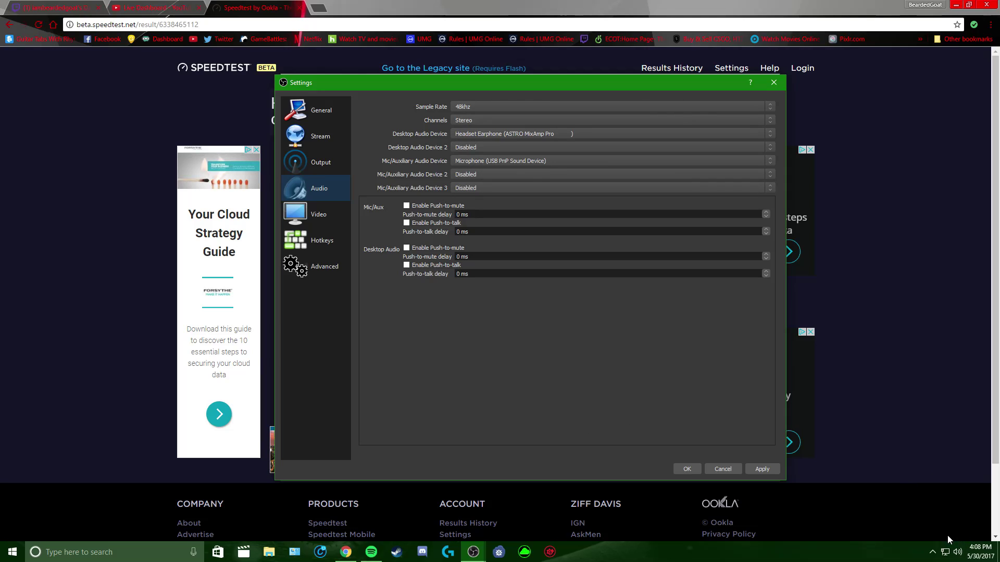
pyautogui.click(958, 555)
pyautogui.rightClick(958, 555)
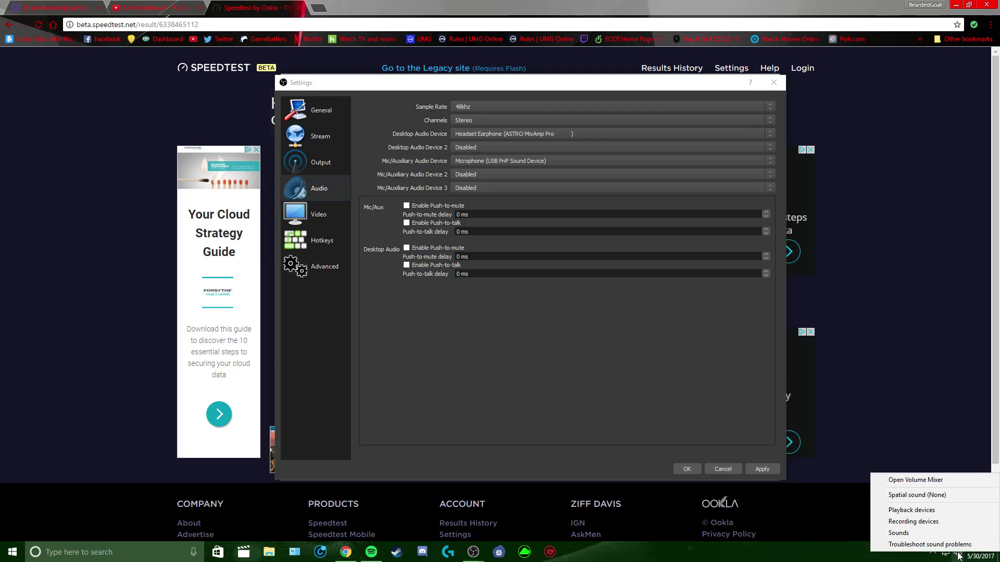
pyautogui.click(937, 521)
pyautogui.scroll(-1, 495, 285)
pyautogui.scroll(-1, 495, 291)
pyautogui.rightClick(508, 317)
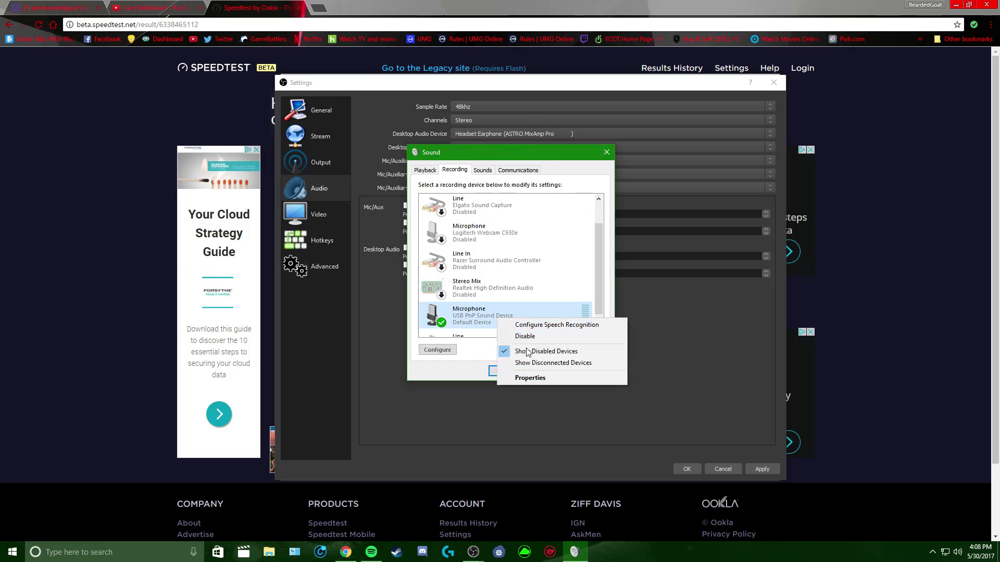
pyautogui.click(546, 381)
pyautogui.click(514, 210)
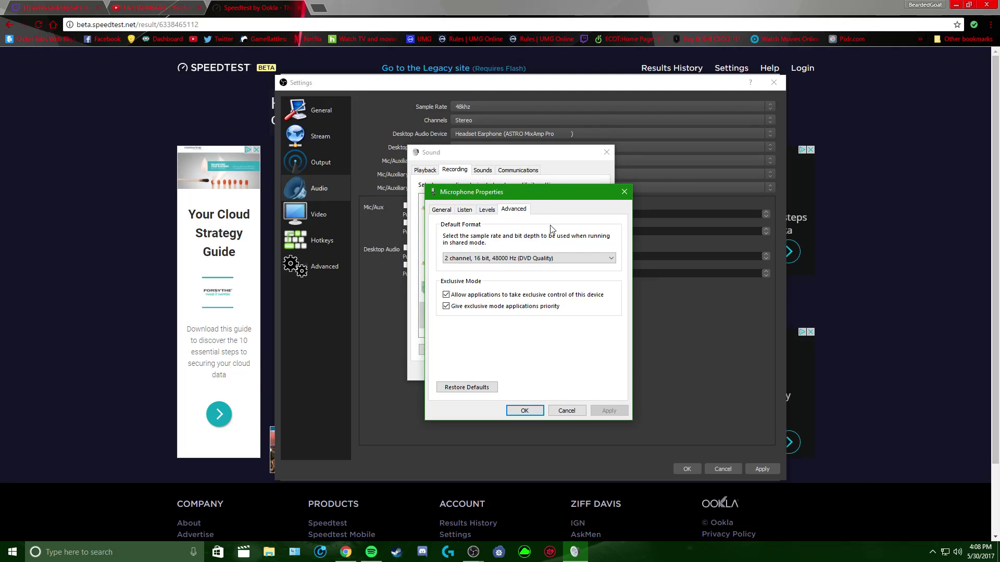
pyautogui.click(475, 259)
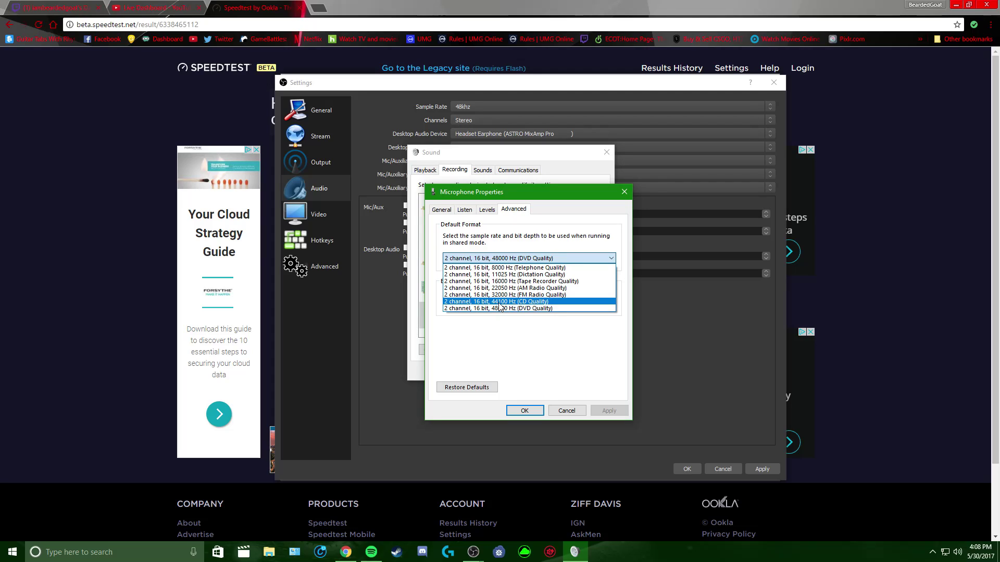
pyautogui.click(534, 416)
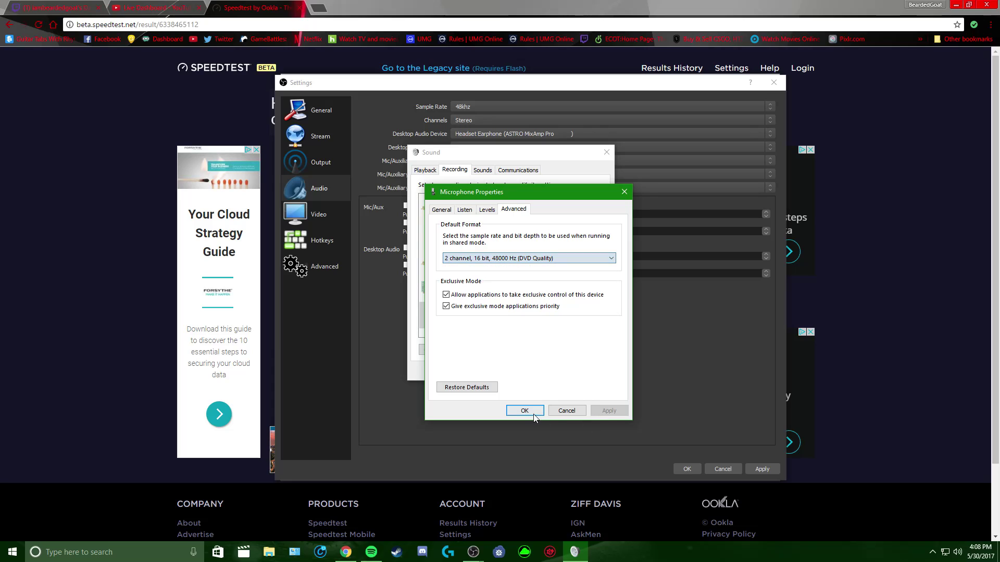
pyautogui.click(535, 415)
pyautogui.click(605, 153)
pyautogui.click(527, 102)
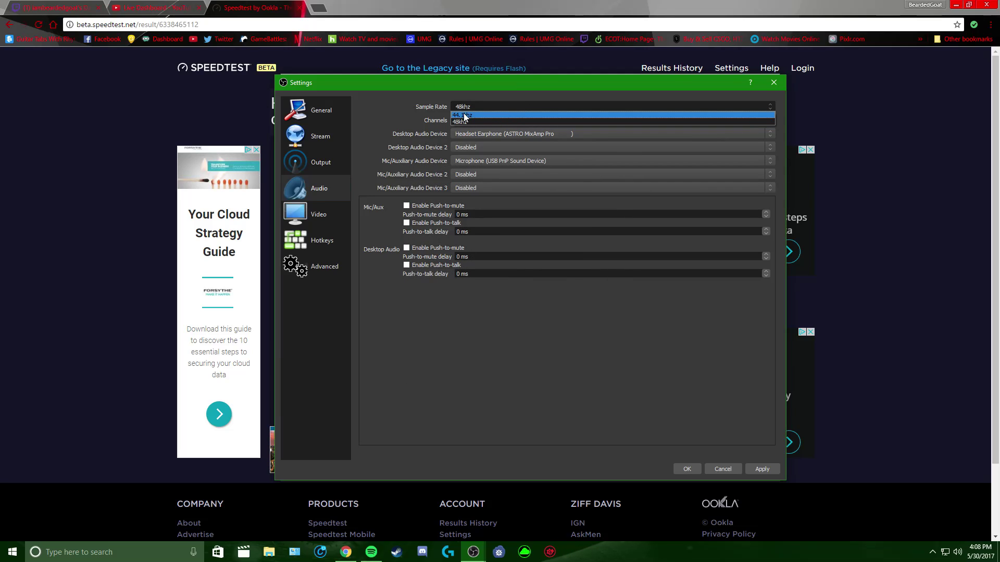
pyautogui.click(469, 122)
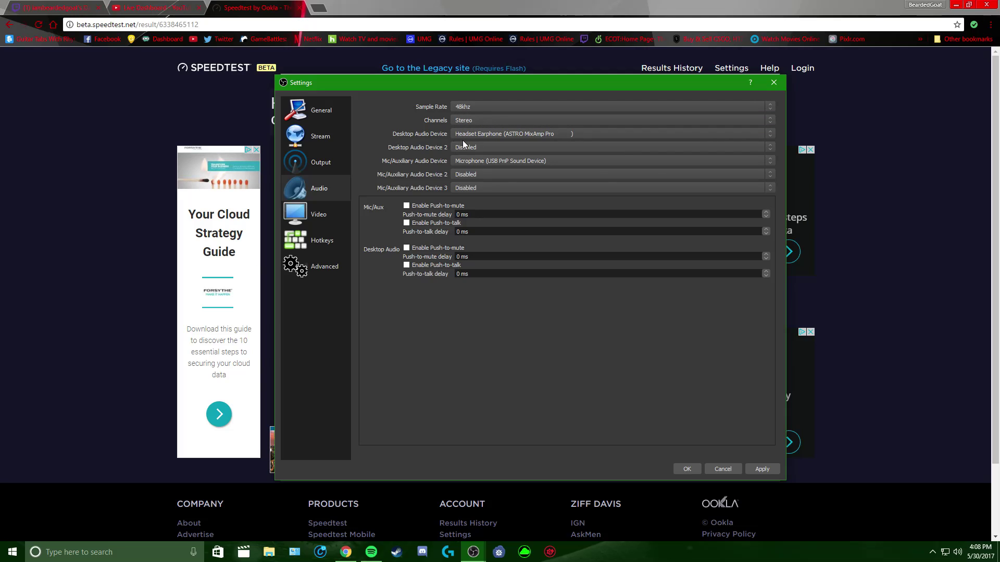
pyautogui.click(488, 135)
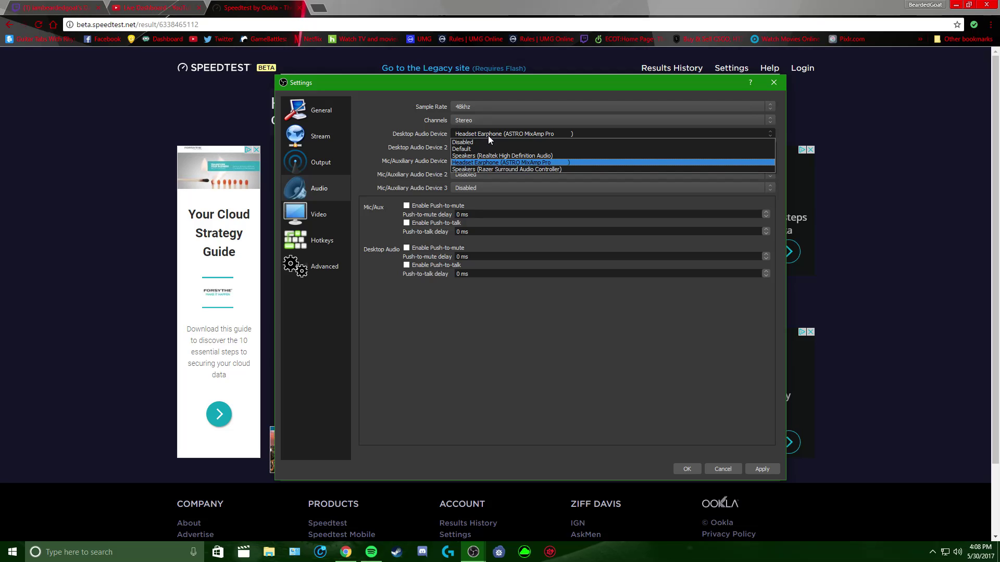
pyautogui.click(497, 163)
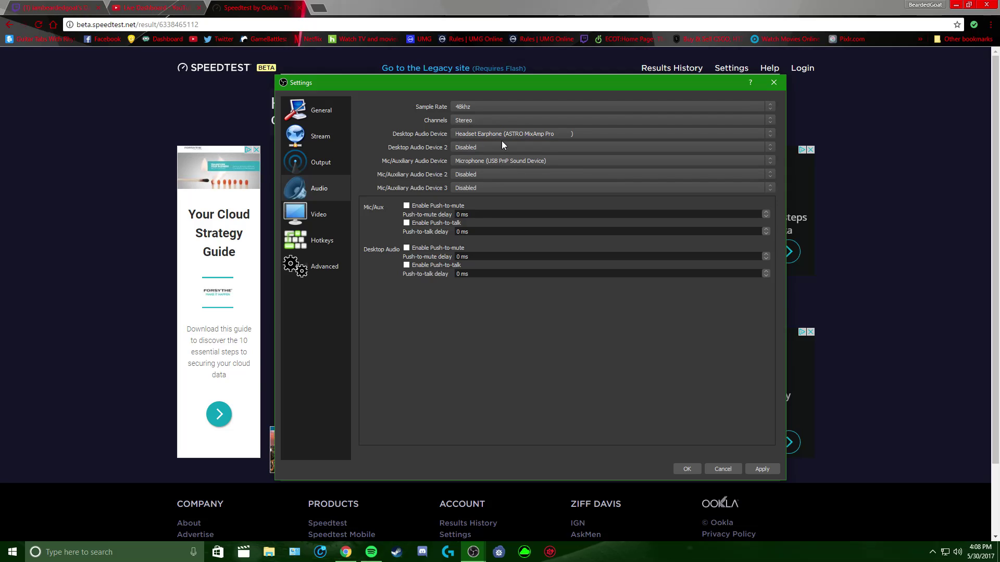
pyautogui.click(475, 160)
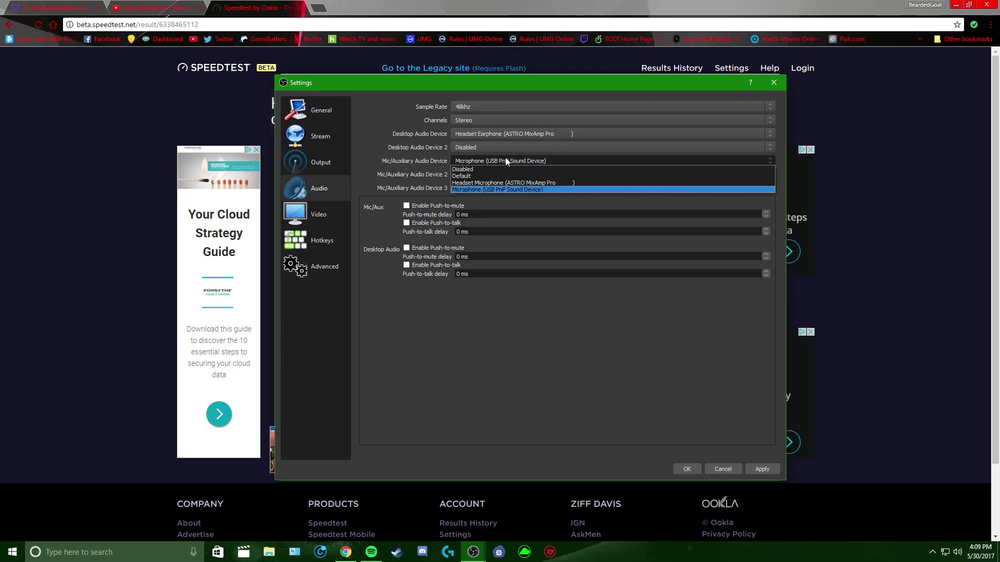
pyautogui.click(477, 189)
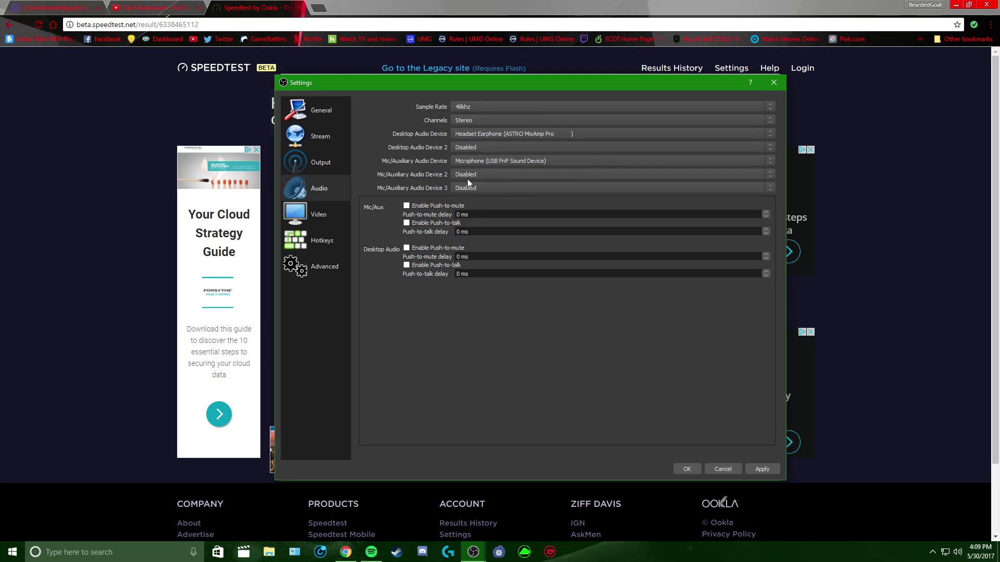
pyautogui.click(508, 175)
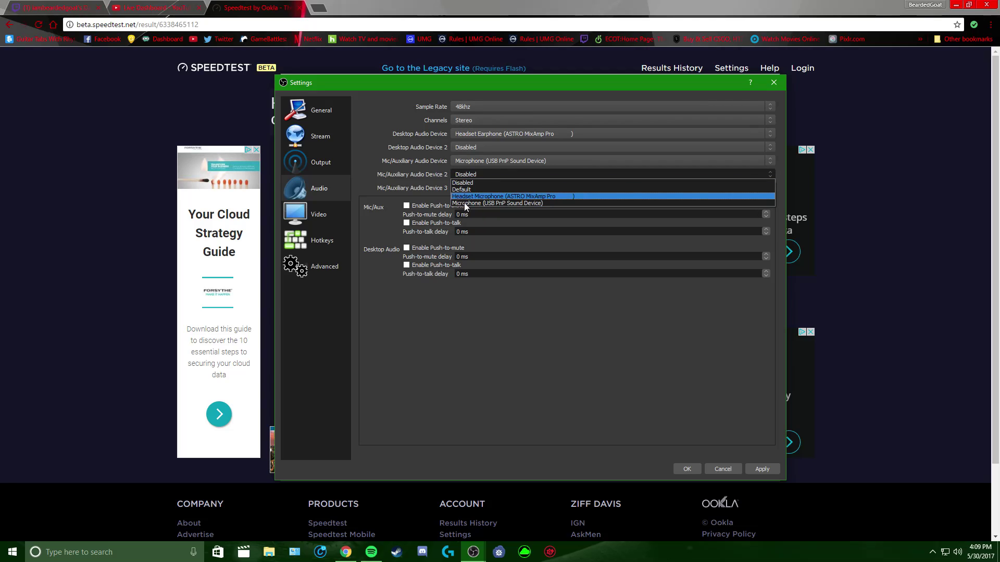
pyautogui.click(466, 202)
pyautogui.click(487, 175)
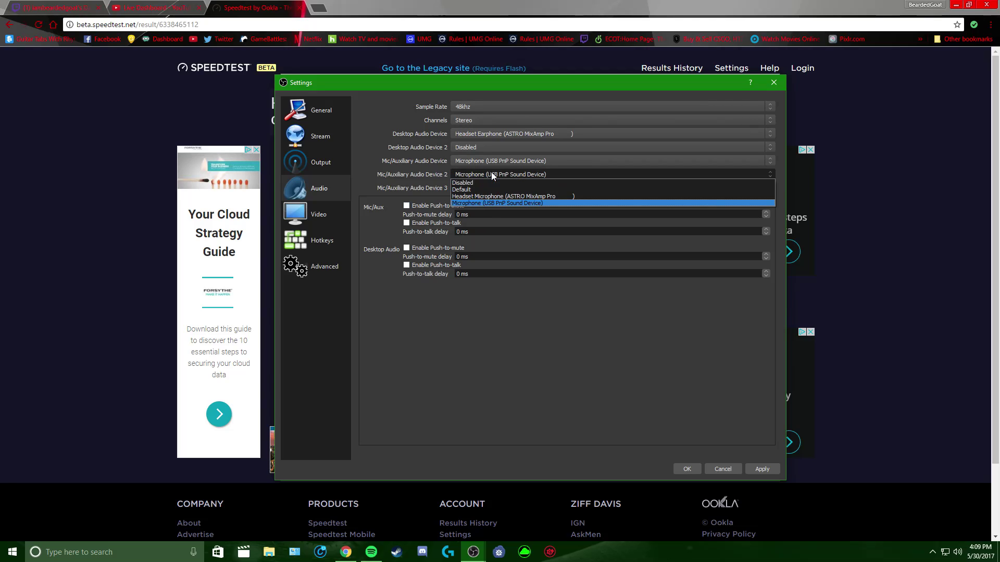
pyautogui.click(465, 183)
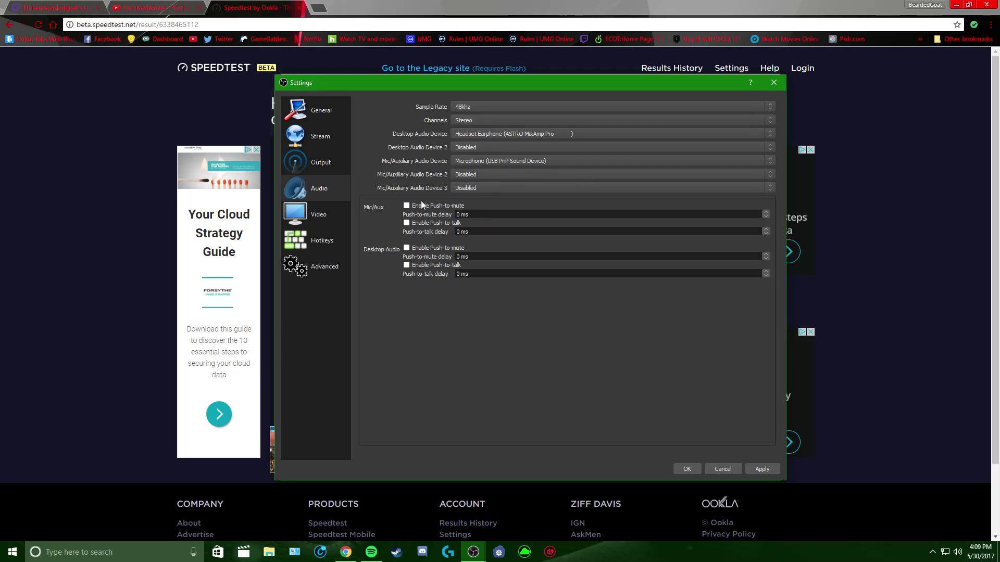
# - Keep the 1920x1080 base, 1280x720 output and Lanczos downscale filter in Video settings
pyautogui.click(318, 221)
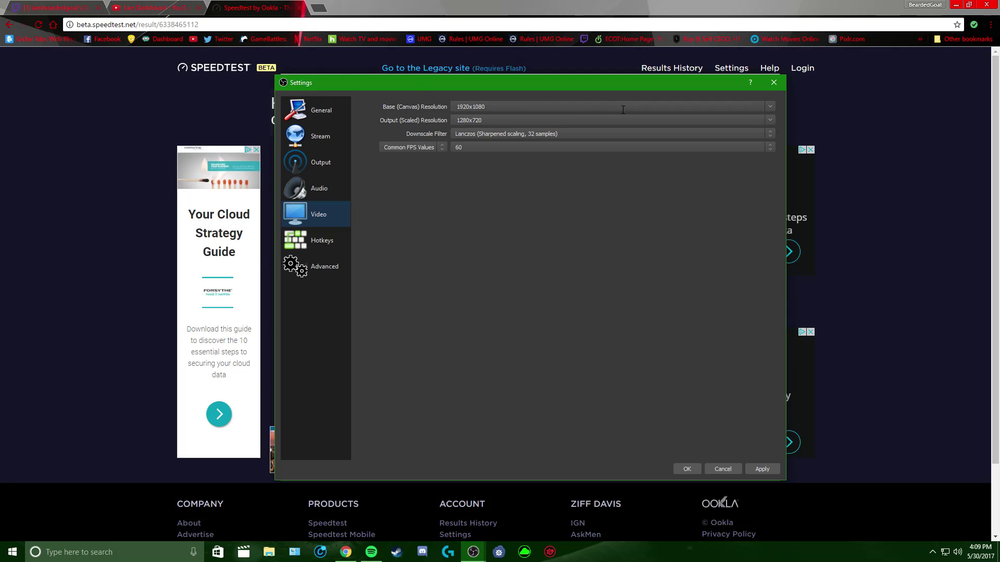
pyautogui.click(603, 104)
pyautogui.click(770, 120)
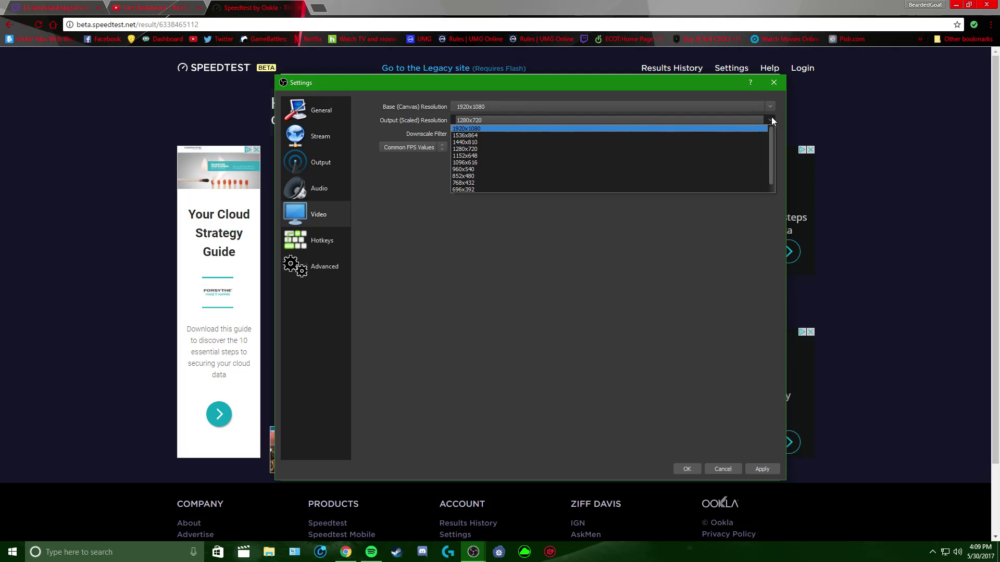
pyautogui.click(482, 150)
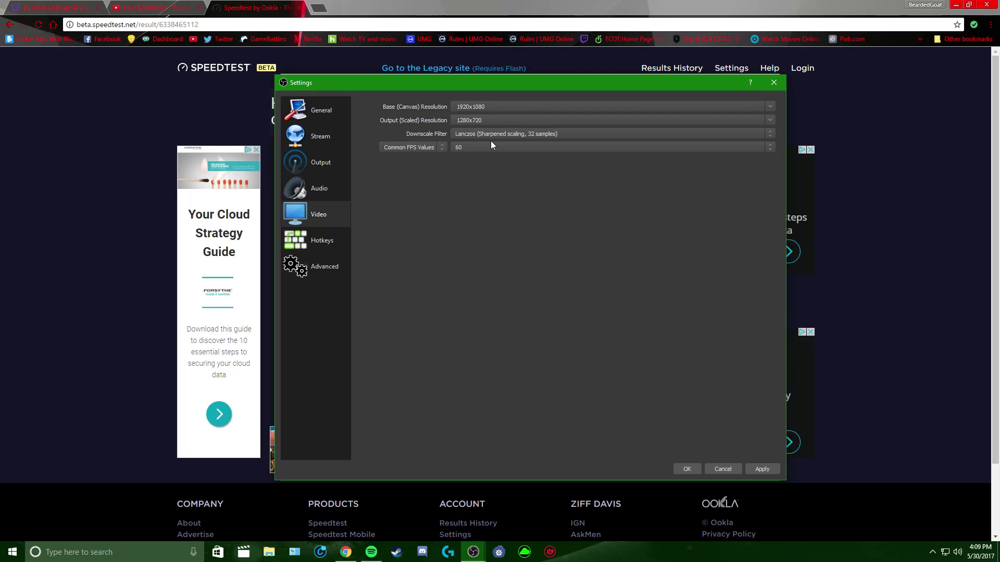
pyautogui.click(472, 134)
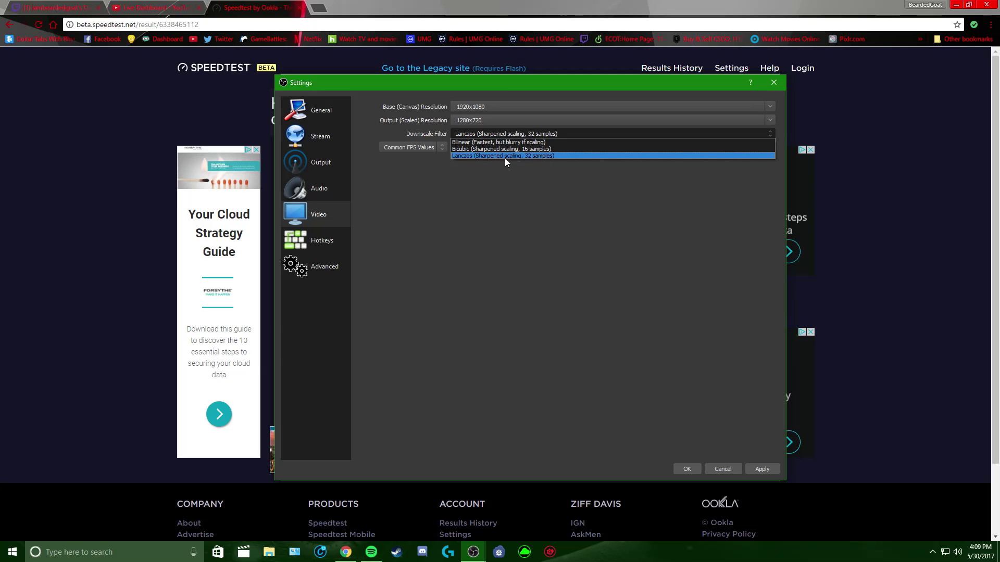
pyautogui.click(482, 154)
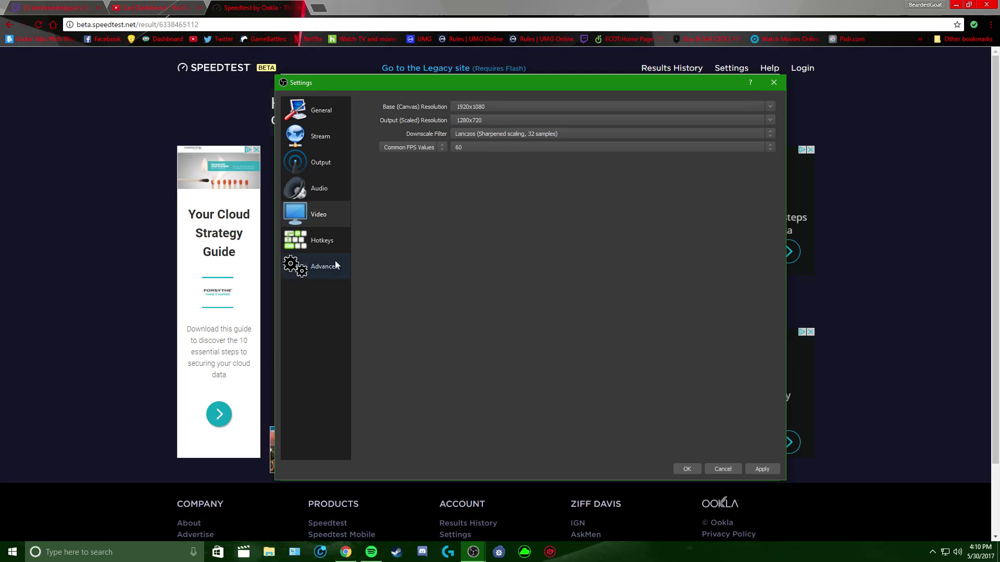
# - Try an S hotkey for Start Streaming, clear it again, then go to Advanced settings
pyautogui.click(331, 243)
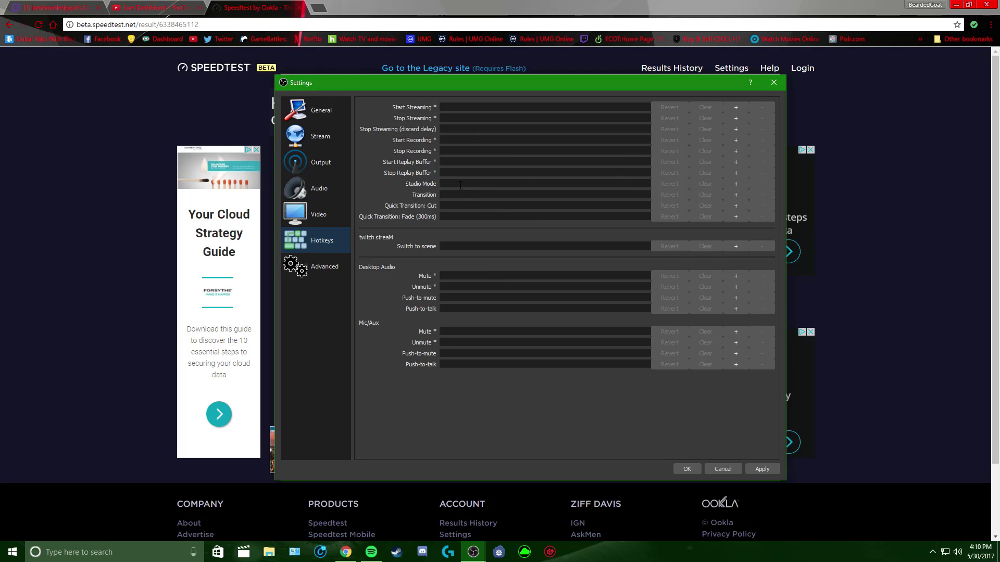
pyautogui.click(450, 106)
pyautogui.press('s')
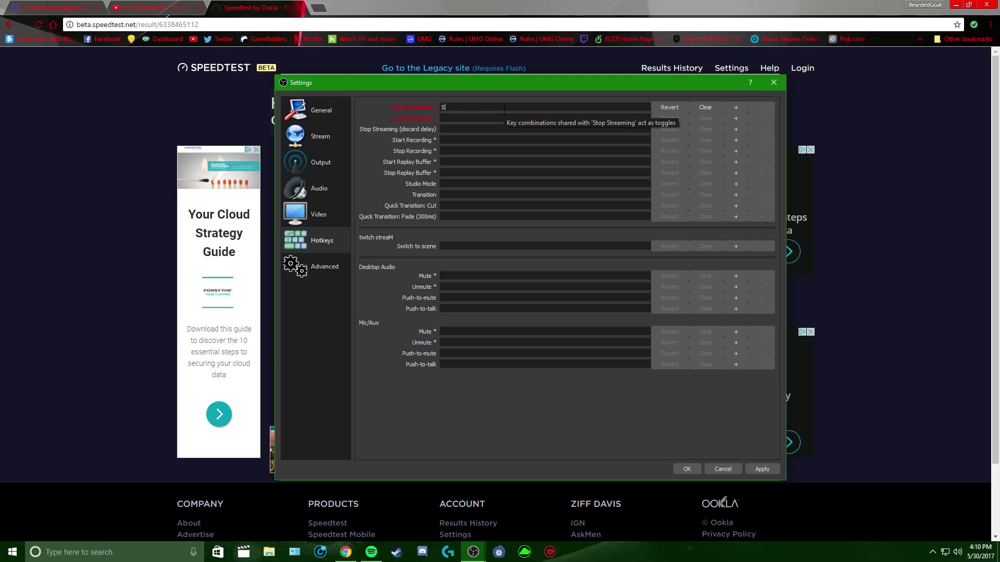
pyautogui.click(705, 108)
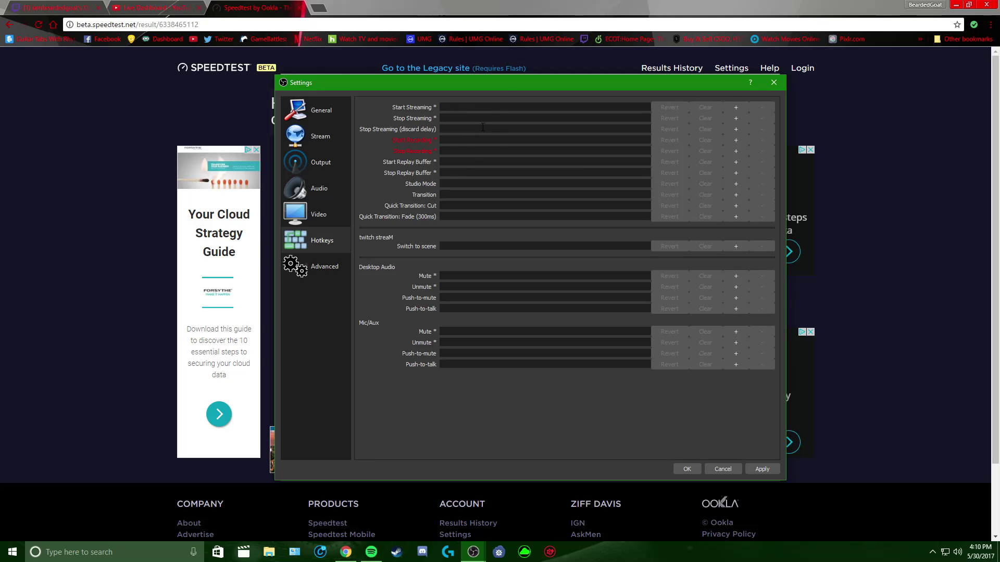
pyautogui.click(319, 269)
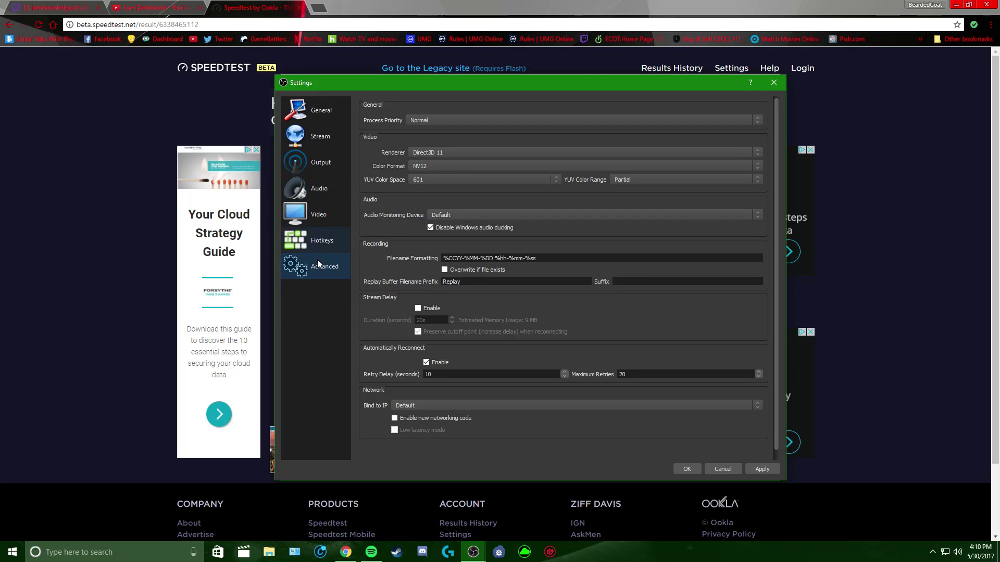
pyautogui.click(453, 119)
pyautogui.click(430, 143)
pyautogui.click(439, 152)
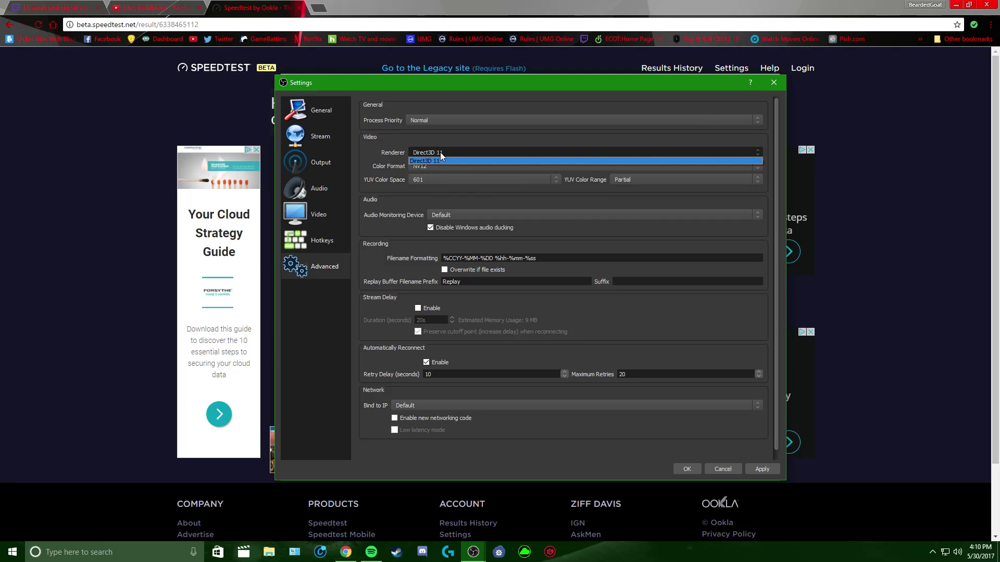
pyautogui.click(438, 158)
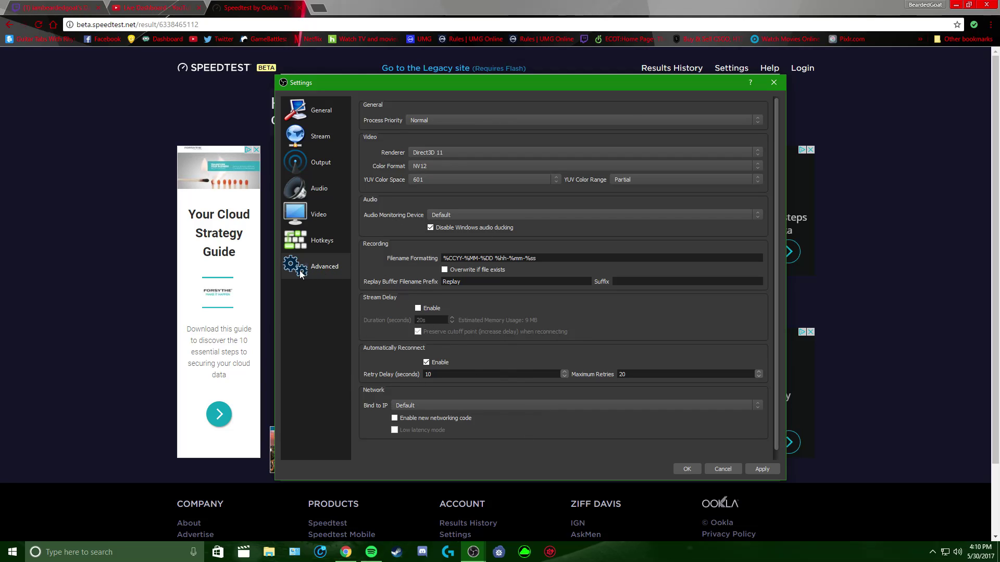
# - Close Settings and create a new Image source named OVERLAY
pyautogui.click(692, 468)
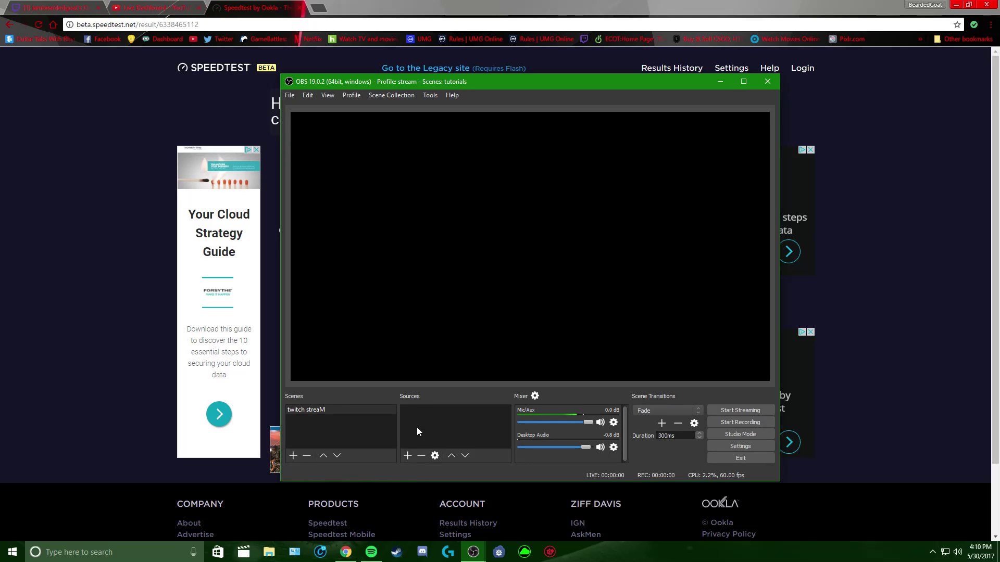
pyautogui.click(407, 455)
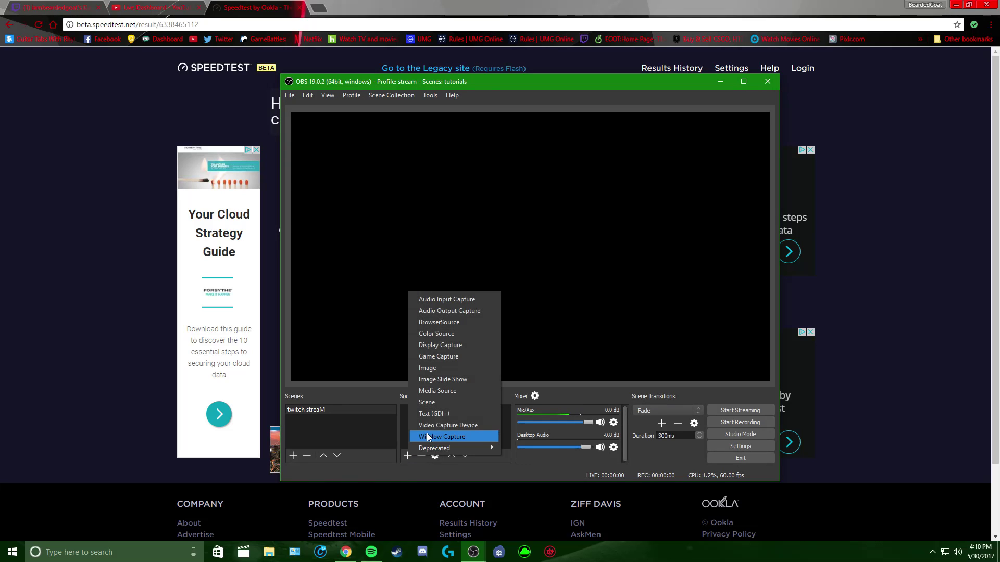
pyautogui.click(433, 365)
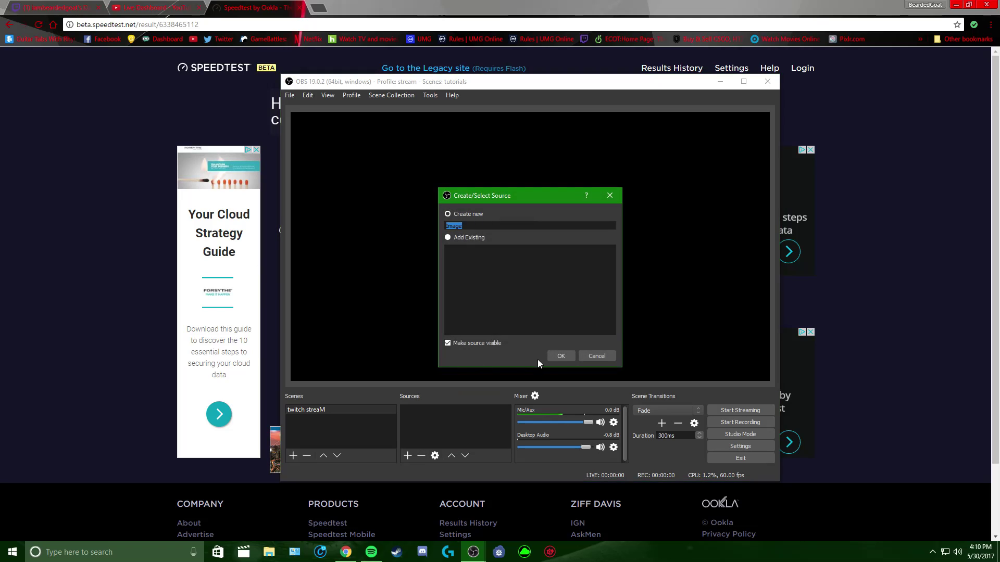
pyautogui.write('OVERL')
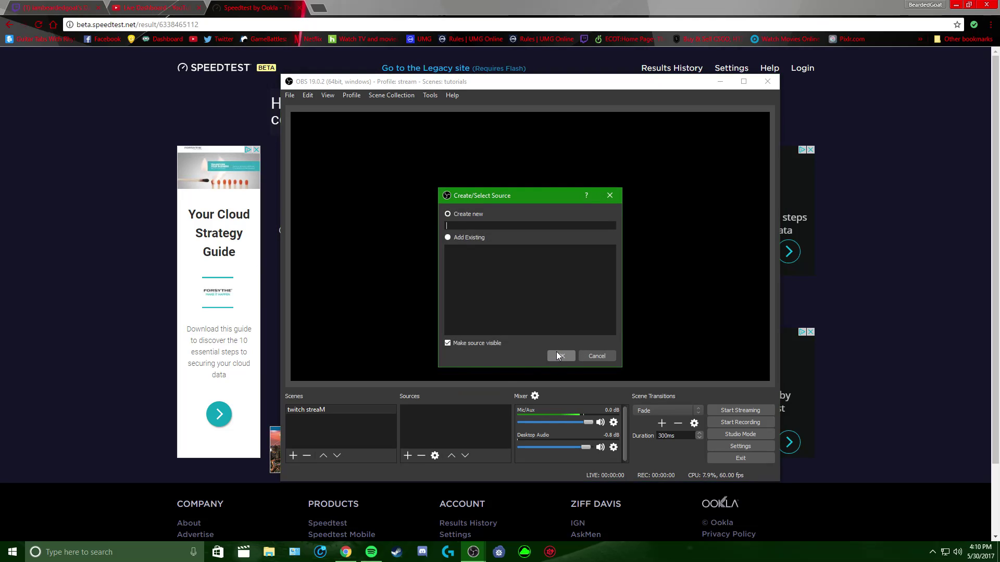
pyautogui.write('AY')
pyautogui.click(551, 353)
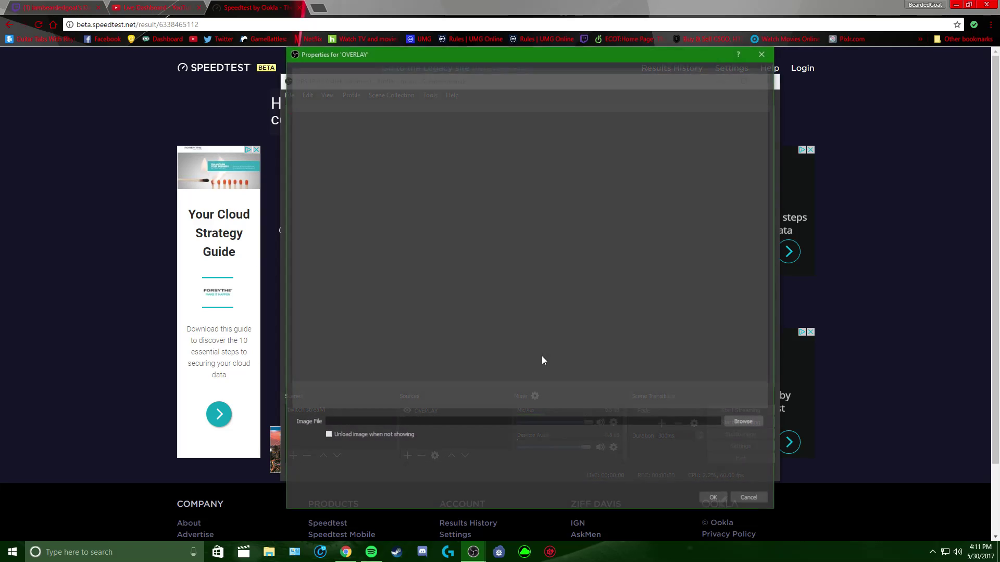
# - Set OVERLAY's image file to Pictures\Twitch\evan overlay.png and confirm
pyautogui.click(739, 425)
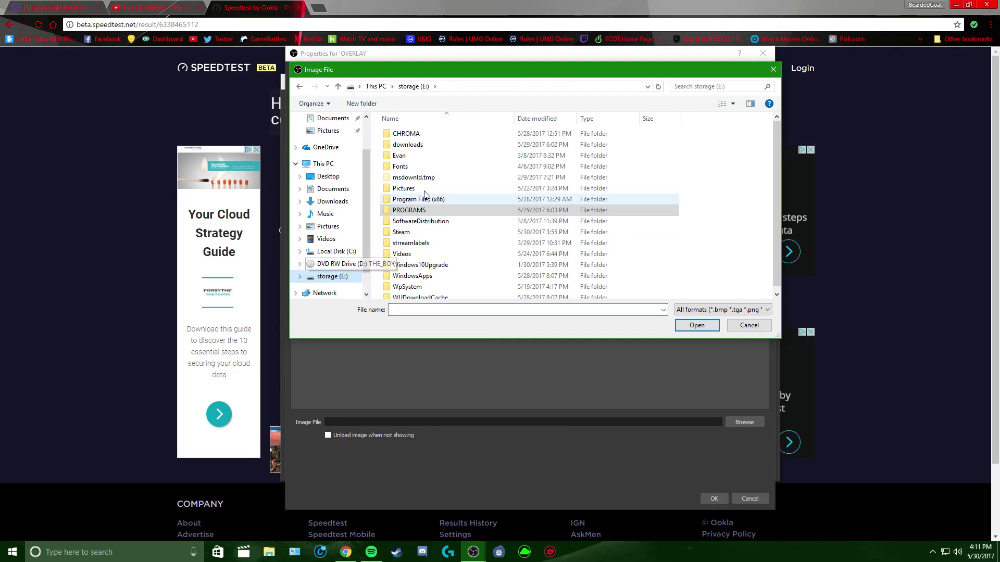
pyautogui.doubleClick(404, 189)
pyautogui.doubleClick(406, 146)
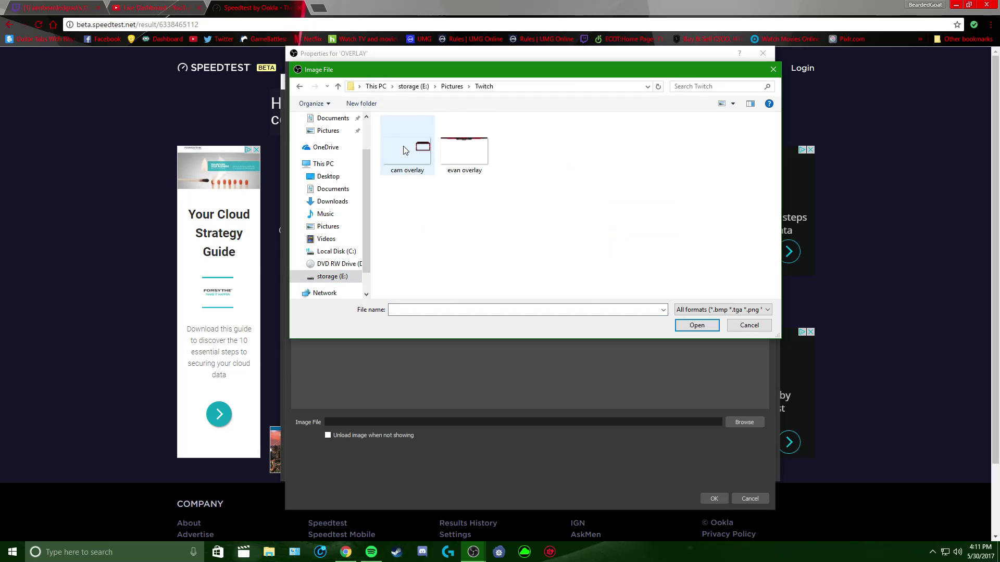
pyautogui.click(458, 151)
pyautogui.click(694, 326)
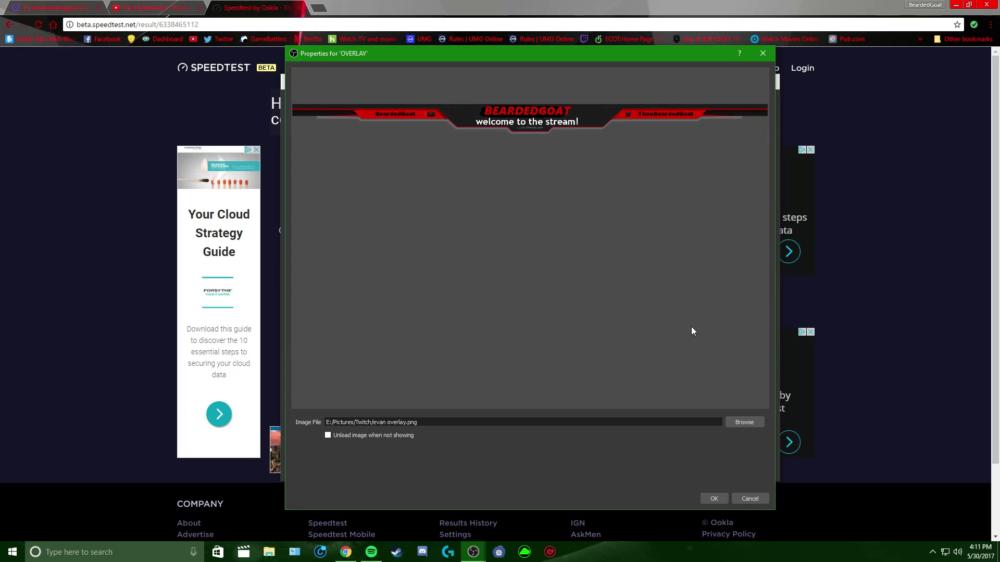
pyautogui.click(714, 498)
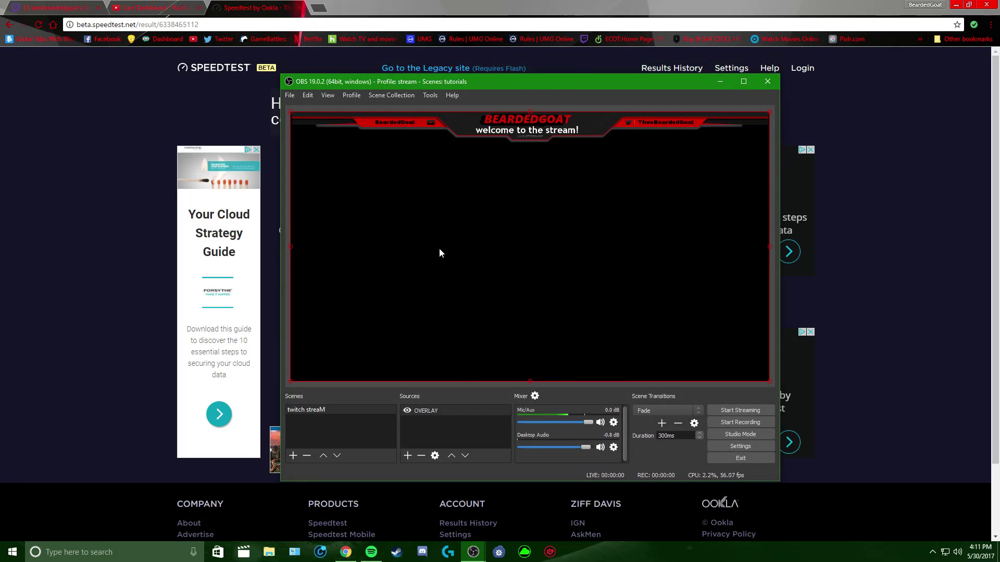
# - Create a second Image source named WEBCAMOVERLAY
pyautogui.click(443, 428)
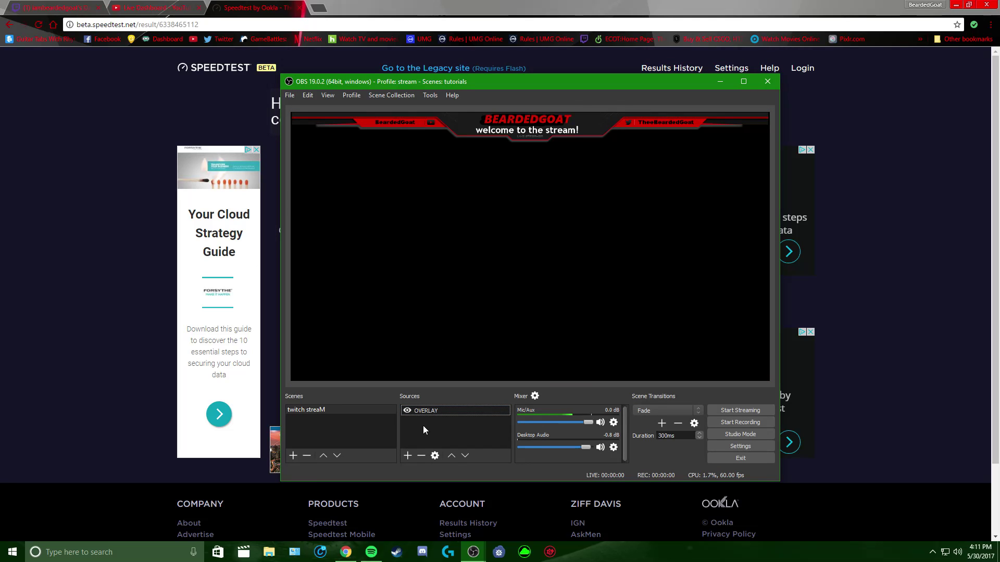
pyautogui.rightClick(422, 426)
pyautogui.click(407, 455)
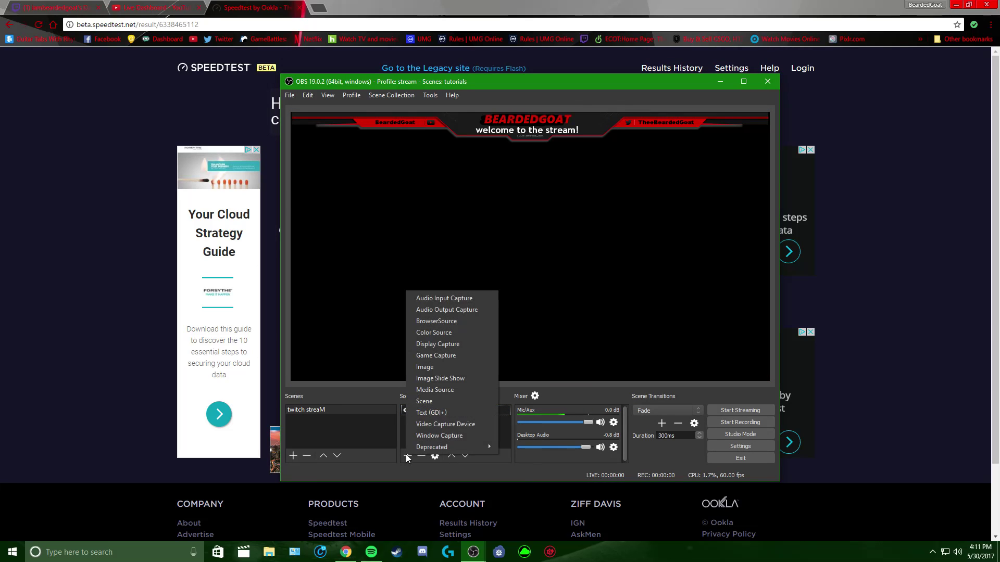
pyautogui.click(436, 366)
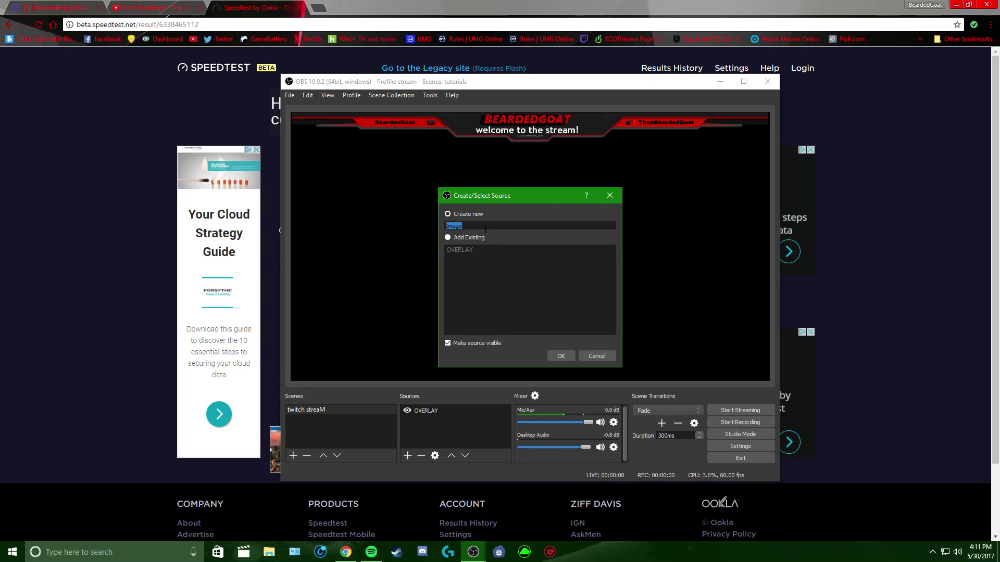
pyautogui.write('WEBCAMOVERLAY')
pyautogui.click(554, 355)
# - Load cam overlay.png into WEBCAMOVERLAY and move it to the scene's top-right corner
pyautogui.click(751, 421)
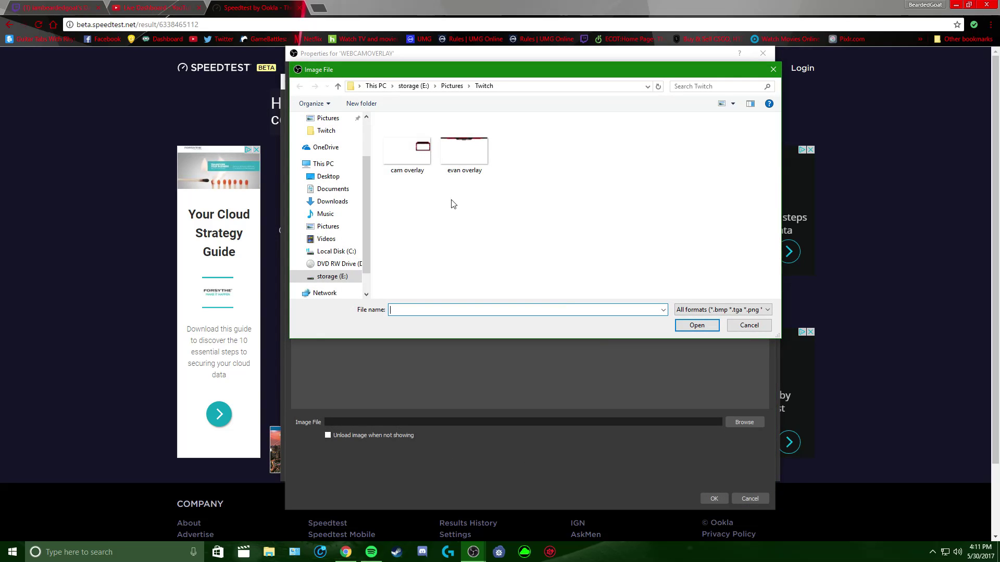
pyautogui.doubleClick(413, 161)
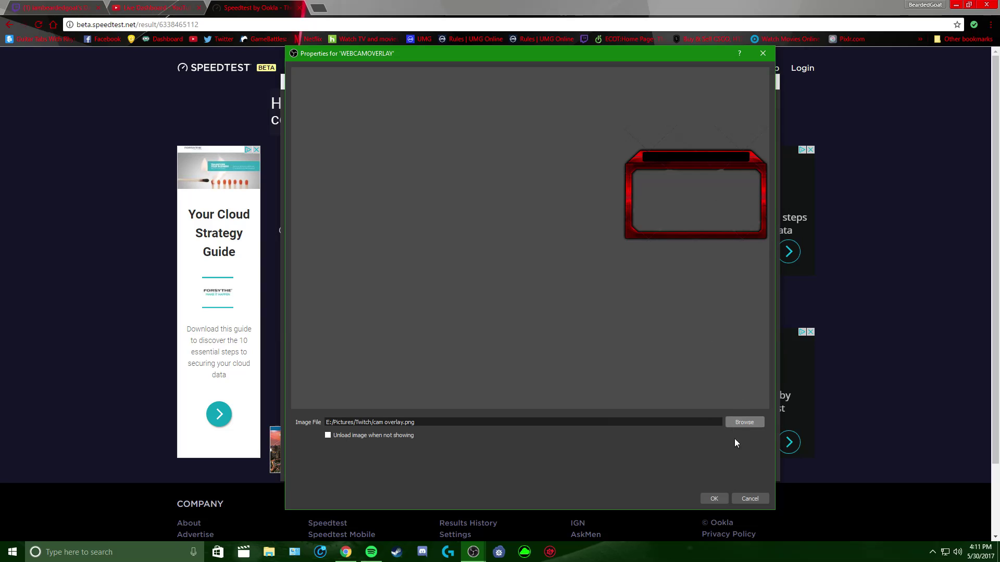
pyautogui.click(713, 498)
pyautogui.moveTo(675, 183)
pyautogui.mouseDown()
pyautogui.moveTo(691, 187)
pyautogui.moveTo(685, 174)
pyautogui.mouseUp()
pyautogui.click(414, 436)
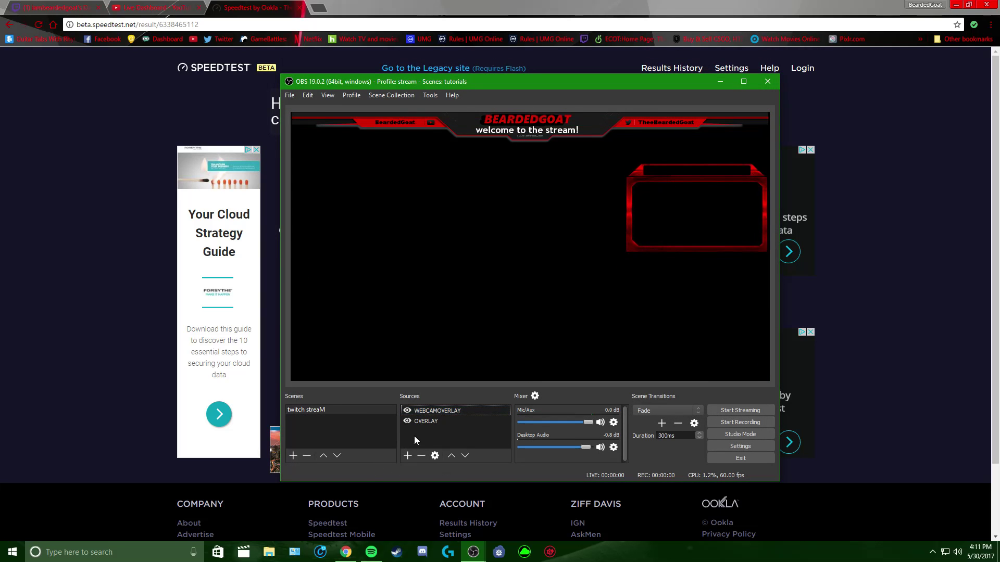
# - Create a Video Capture Device source named WEBCAM using the Logitech Webcam C930e
pyautogui.click(408, 455)
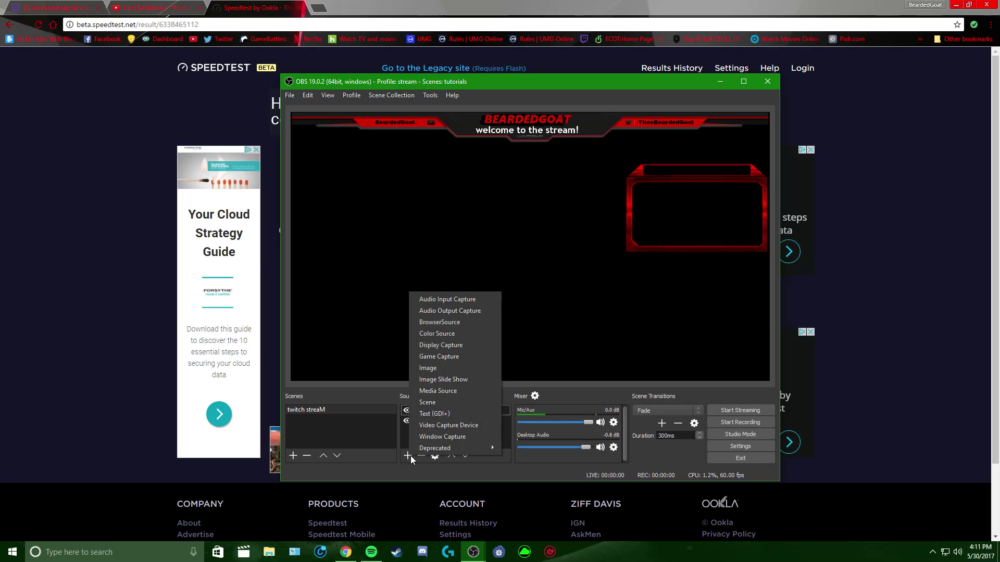
pyautogui.click(410, 454)
pyautogui.click(409, 454)
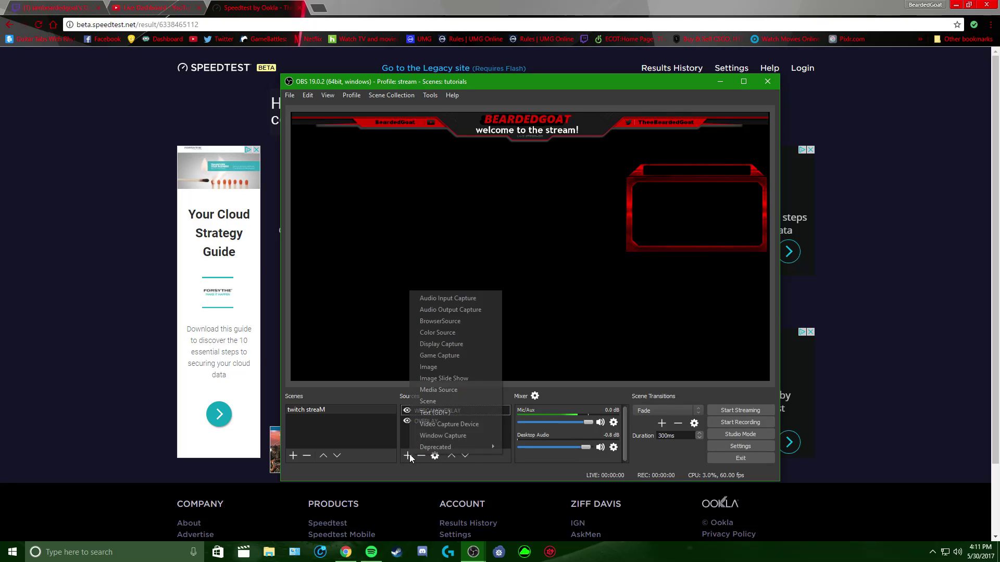
pyautogui.click(454, 423)
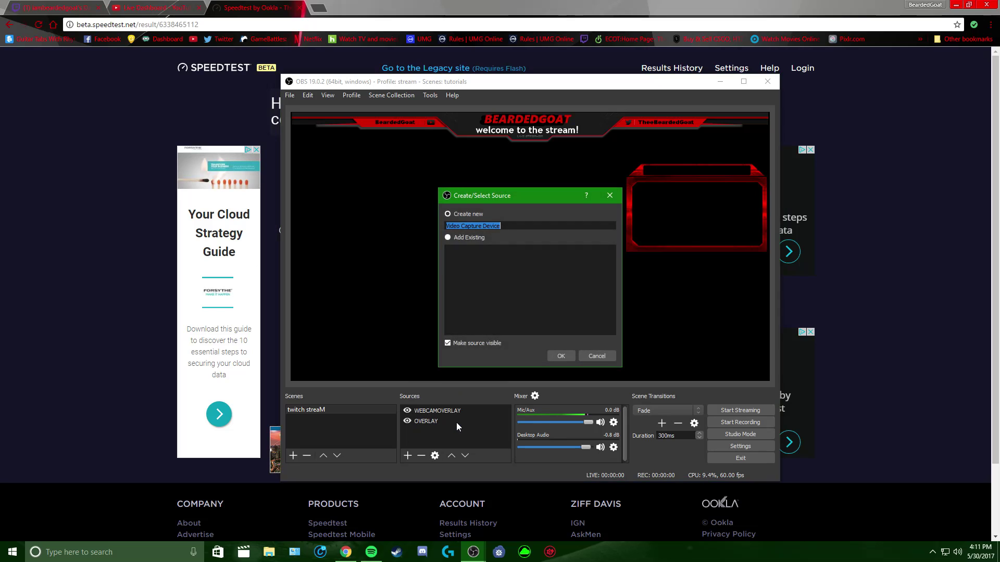
pyautogui.write('WEB')
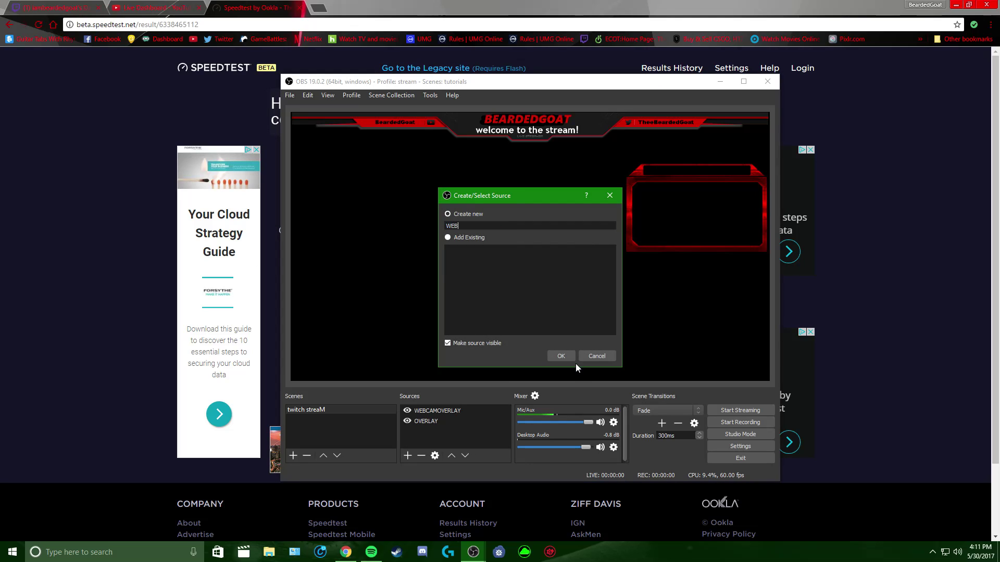
pyautogui.click(566, 356)
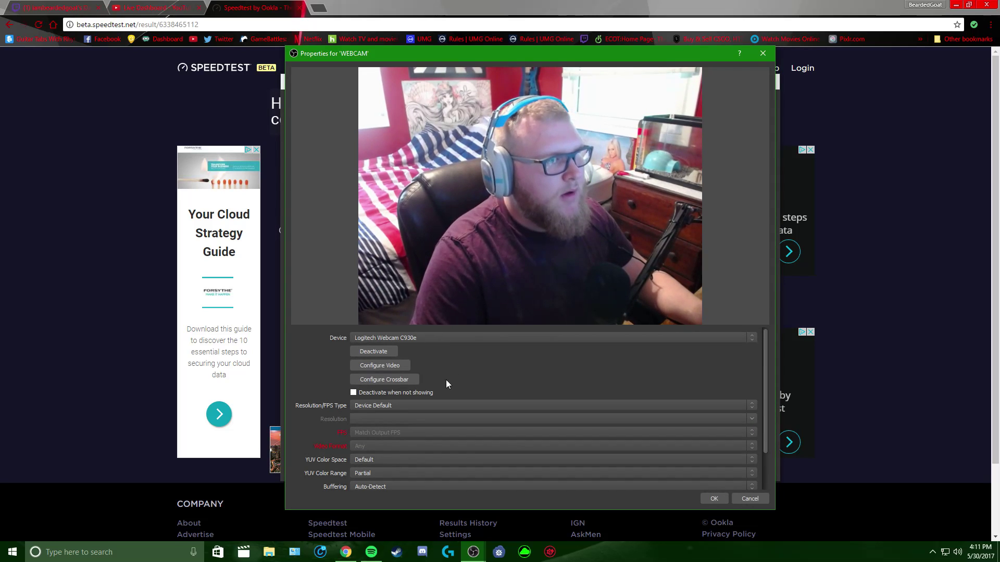
pyautogui.click(399, 337)
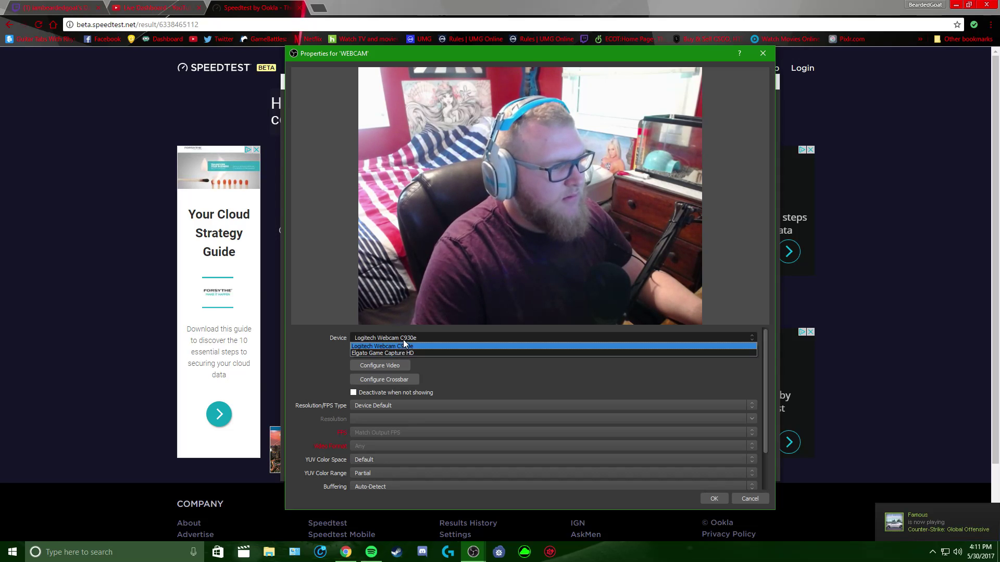
pyautogui.click(404, 338)
# - Switch the webcam to Custom resolution mode at 1280x720
pyautogui.click(377, 406)
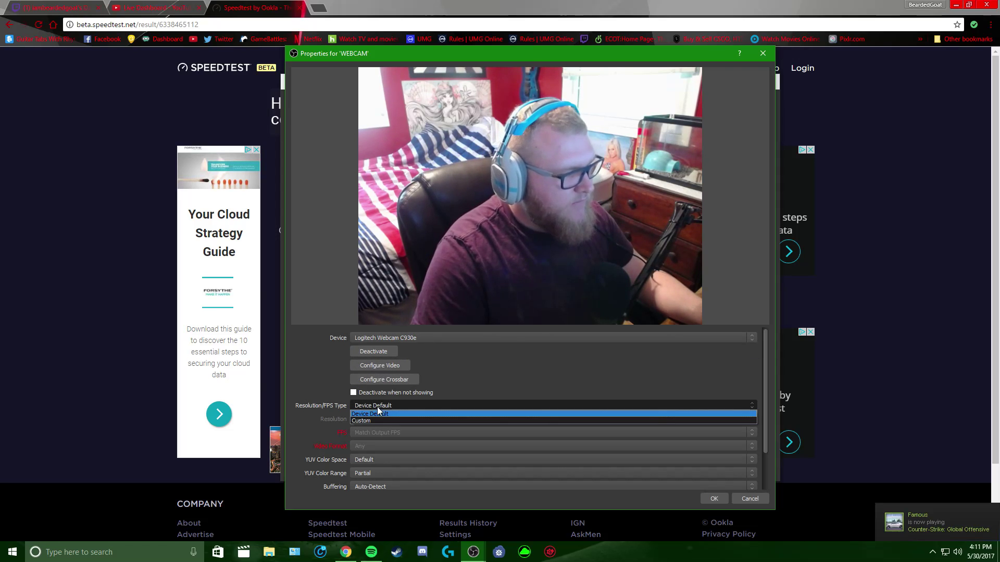
pyautogui.click(376, 415)
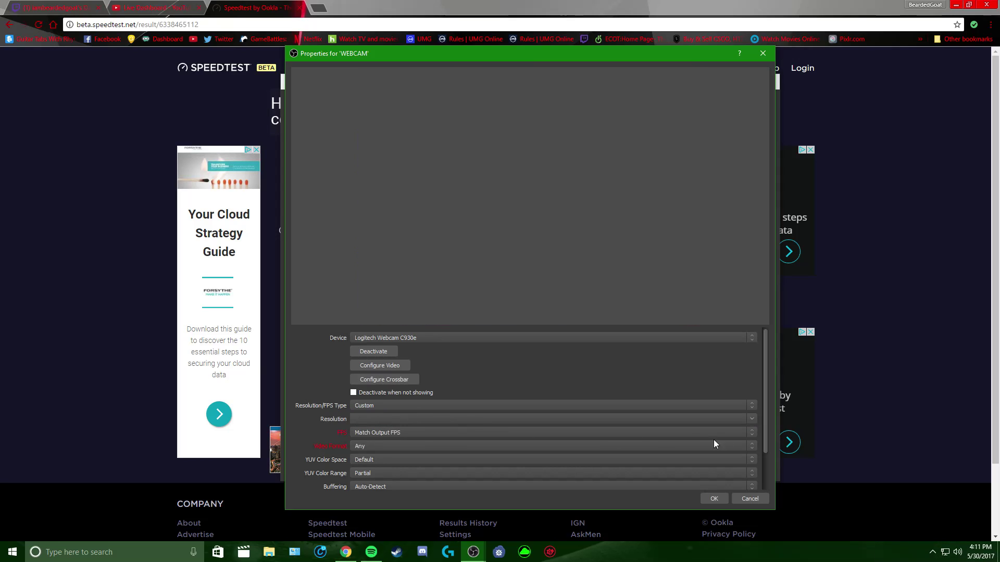
pyautogui.click(754, 425)
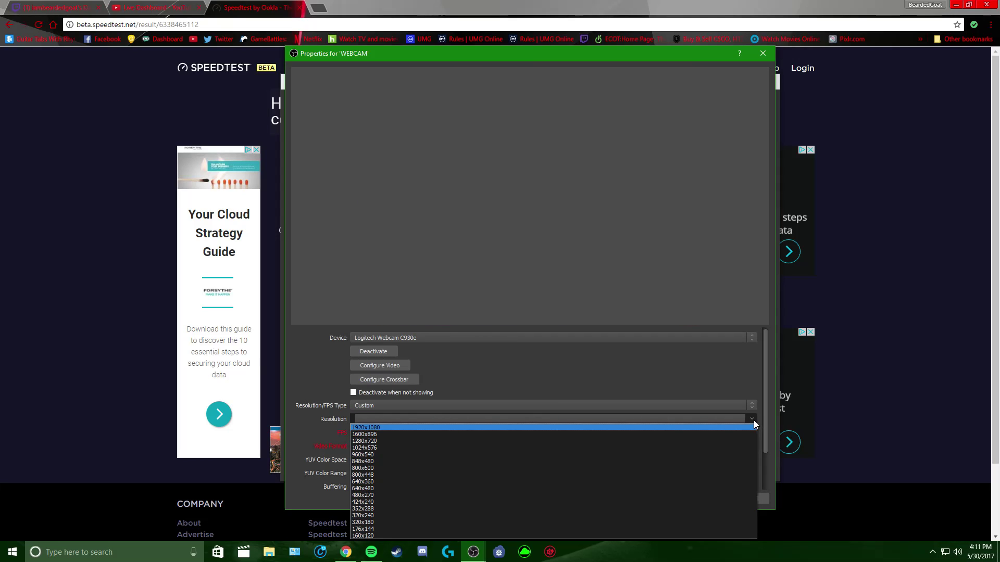
pyautogui.click(358, 441)
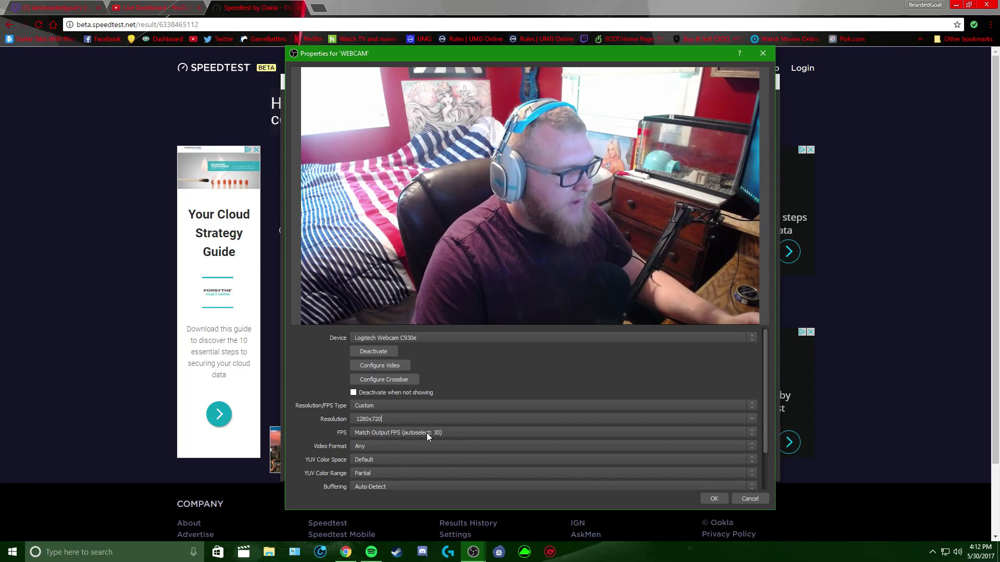
pyautogui.moveTo(764, 371); pyautogui.dragTo(763, 415)
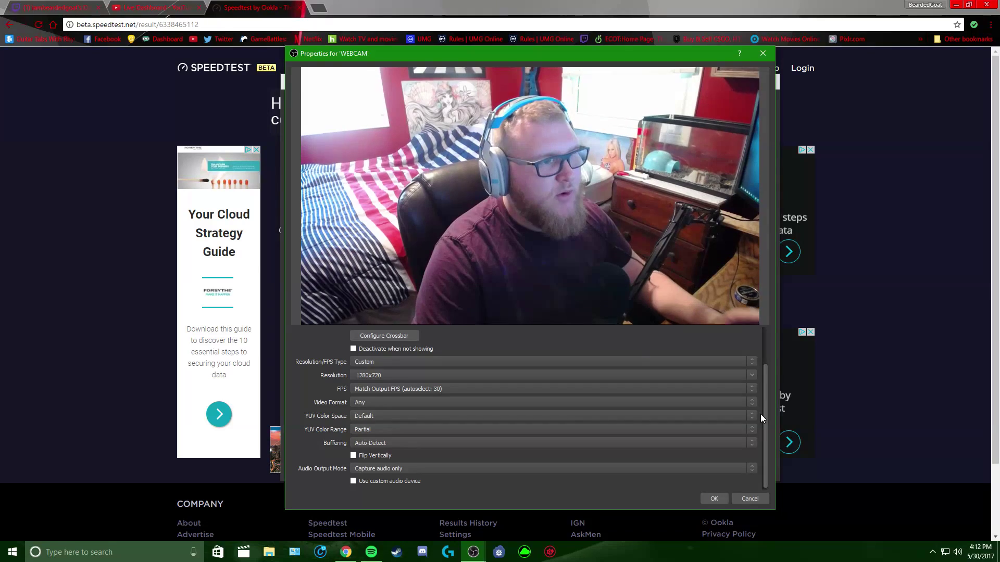
# - Enable a custom audio device for the webcam, select the USB PnP microphone, and apply
pyautogui.click(354, 481)
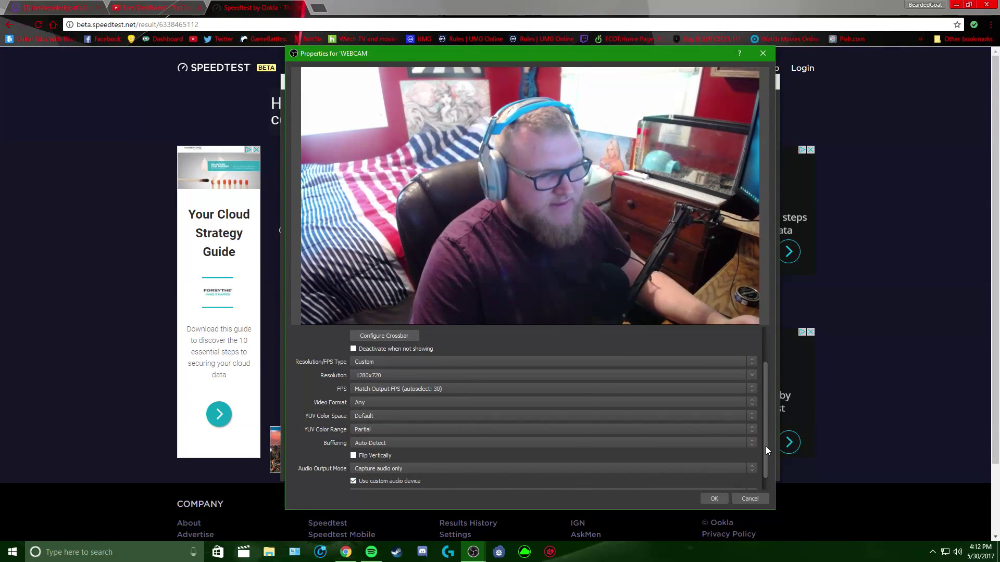
pyautogui.scroll(-1, 765, 446)
pyautogui.click(542, 480)
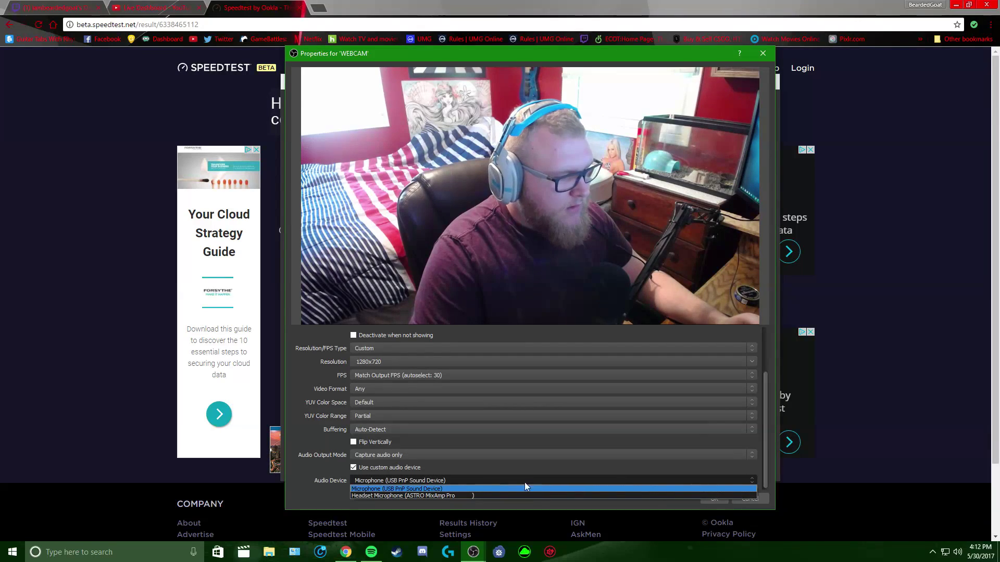
pyautogui.click(373, 488)
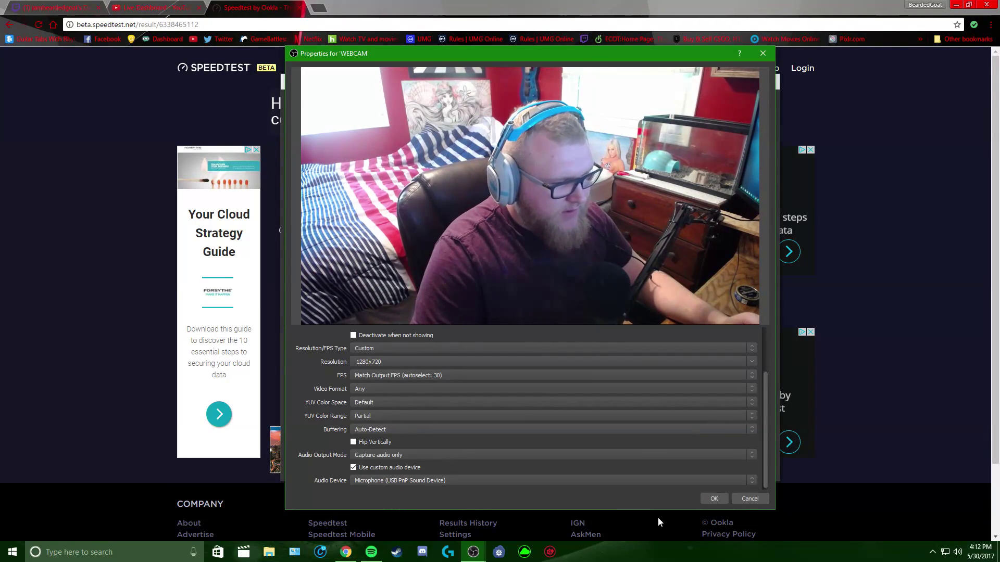
pyautogui.click(709, 498)
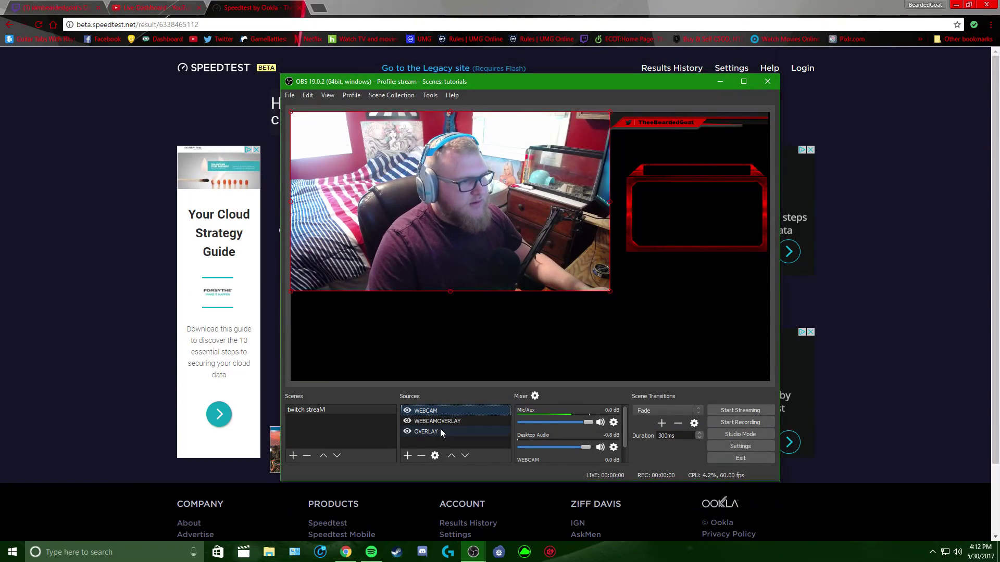
# - Shrink the webcam video and fit it inside the red frame at the top right
pyautogui.moveTo(609, 292); pyautogui.dragTo(396, 178)
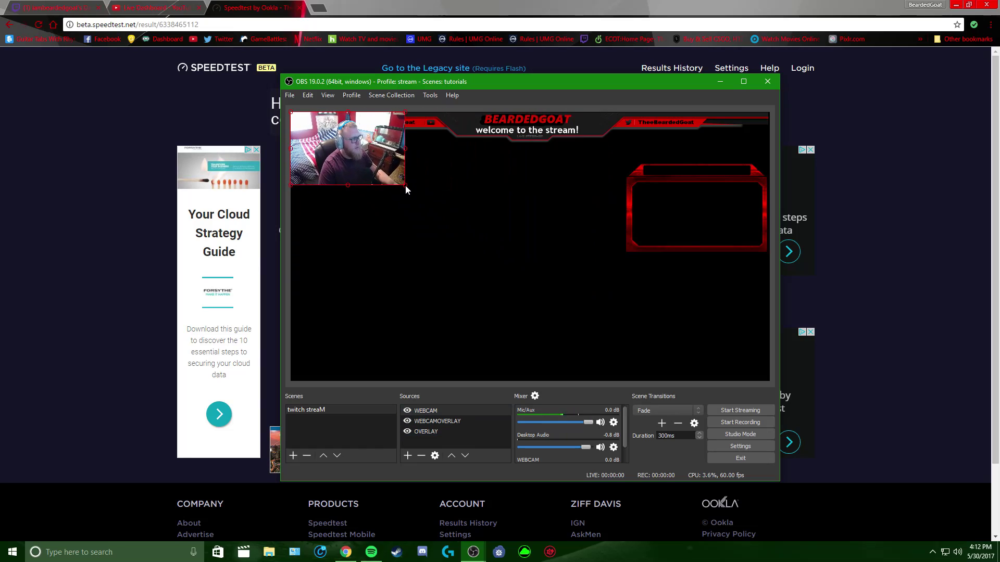
pyautogui.moveTo(351, 155); pyautogui.dragTo(693, 220)
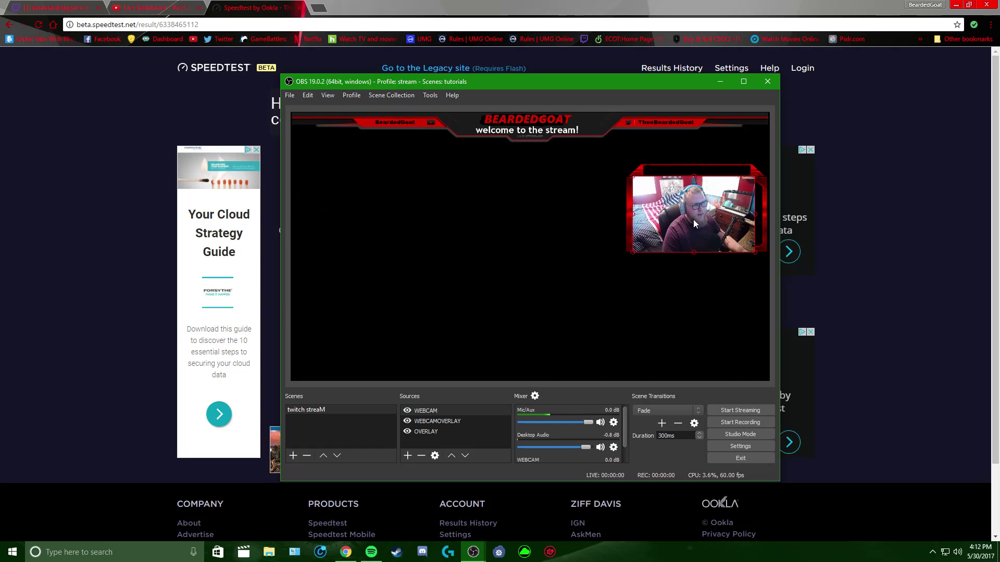
pyautogui.moveTo(748, 248); pyautogui.dragTo(765, 248)
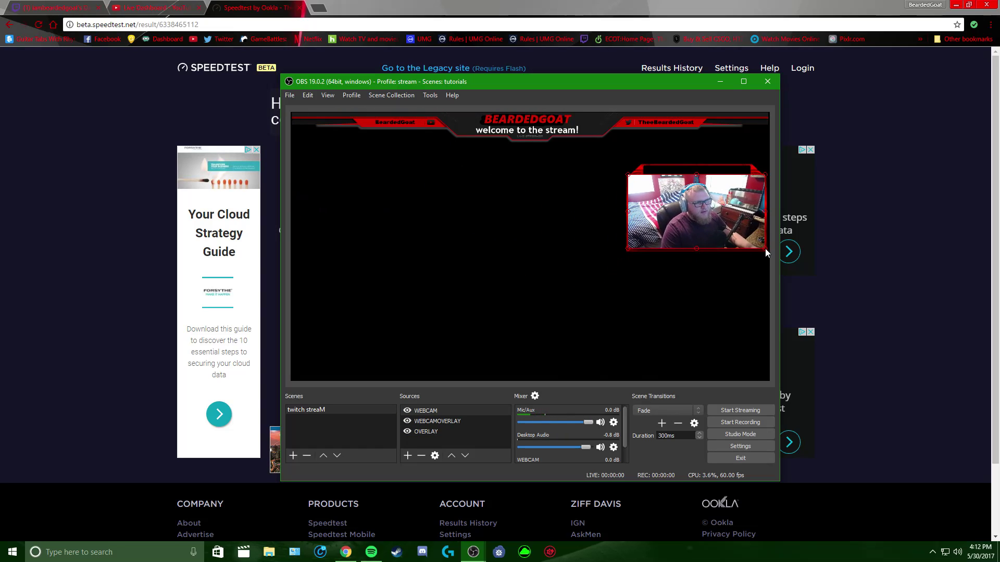
# - Move WEBCAMOVERLAY above WEBCAM in the source order so the frame borders the feed
pyautogui.click(436, 423)
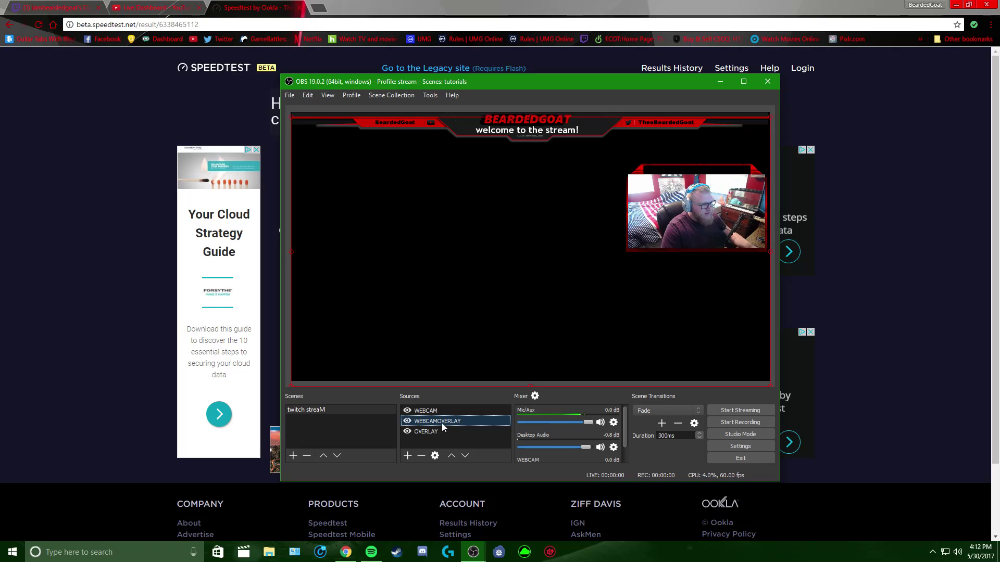
pyautogui.click(451, 456)
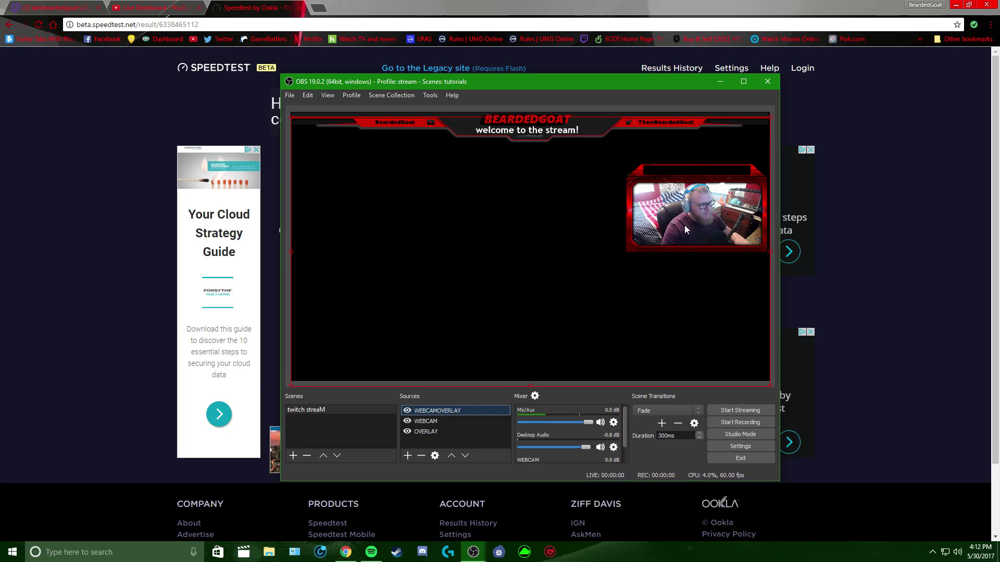
pyautogui.click(472, 338)
pyautogui.click(412, 458)
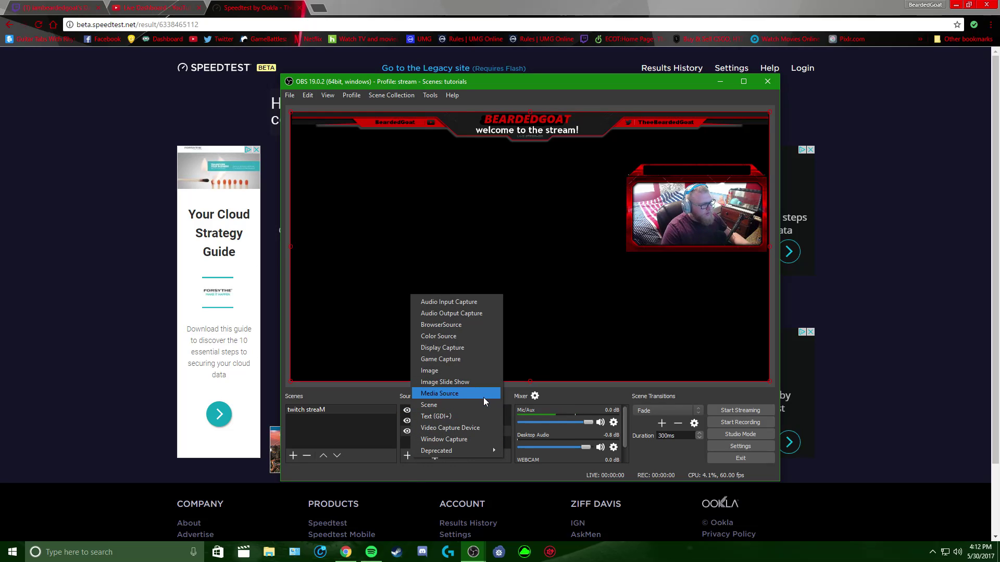
# - Create a Game Capture source named H1/CSGO
pyautogui.moveTo(435, 453)
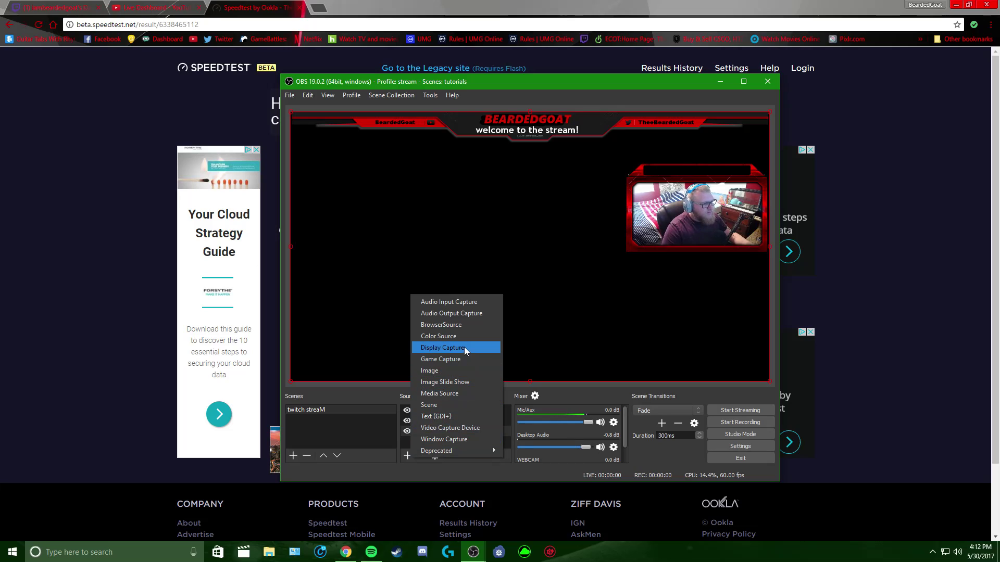
pyautogui.click(446, 359)
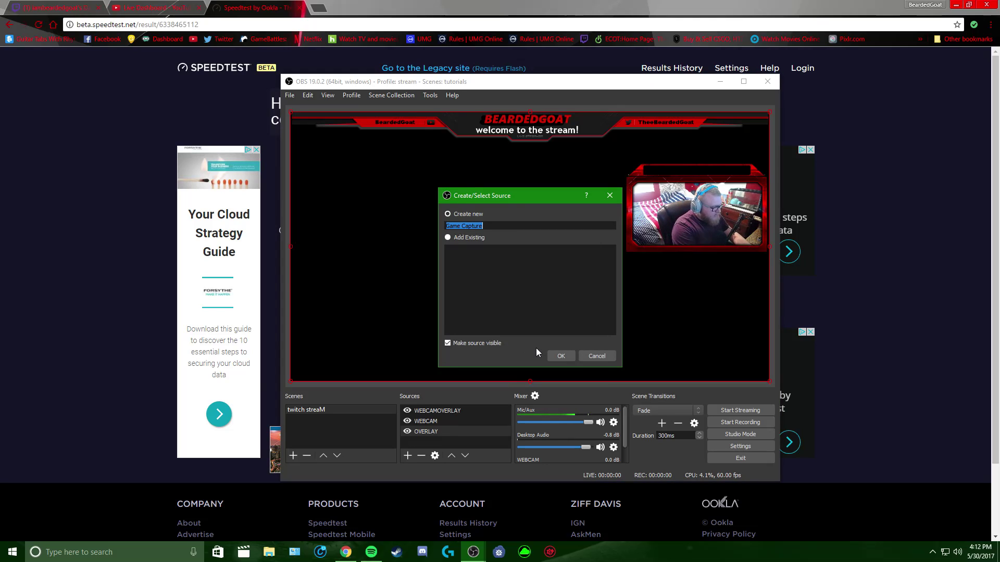
pyautogui.write('H1/CSGO')
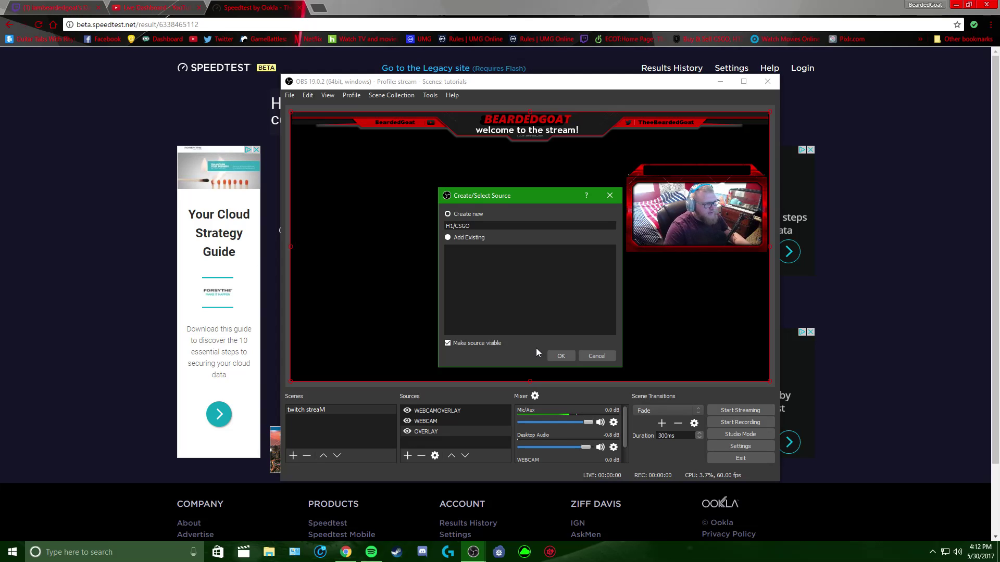
pyautogui.click(550, 355)
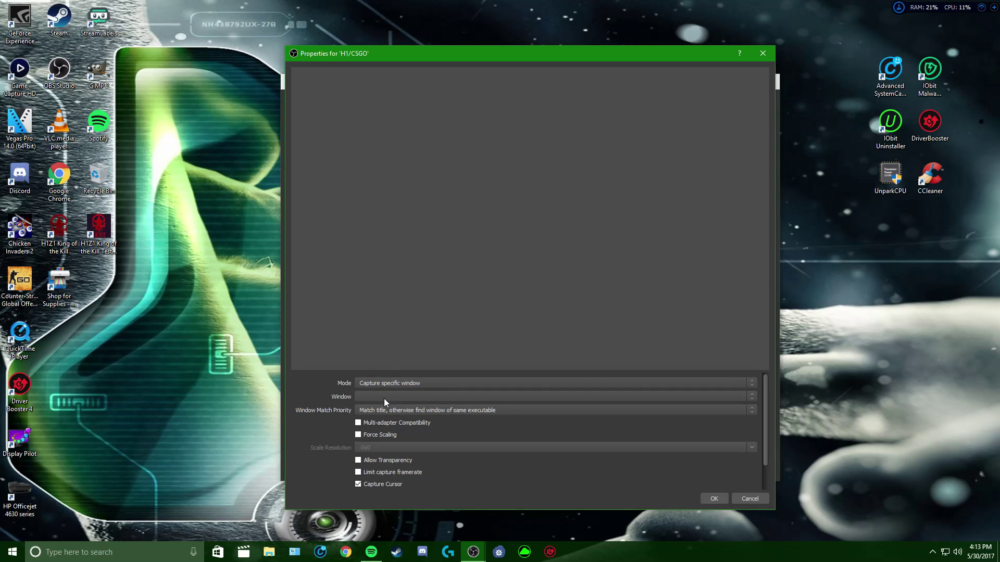
# - Launch H1Z1 King of the Kill from the desktop and minimize its launcher
pyautogui.click(384, 396)
pyautogui.click(384, 402)
pyautogui.click(194, 353)
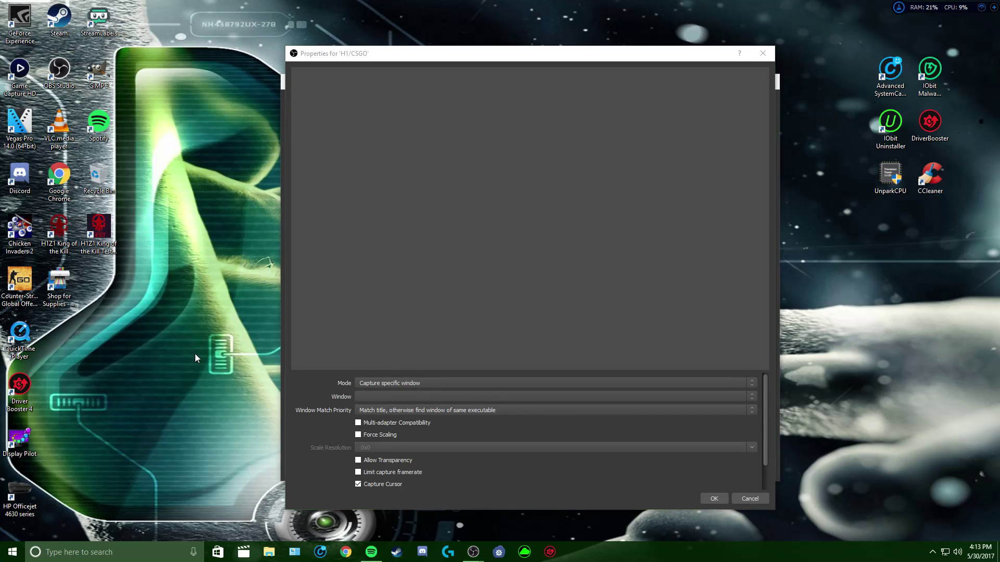
pyautogui.doubleClick(69, 250)
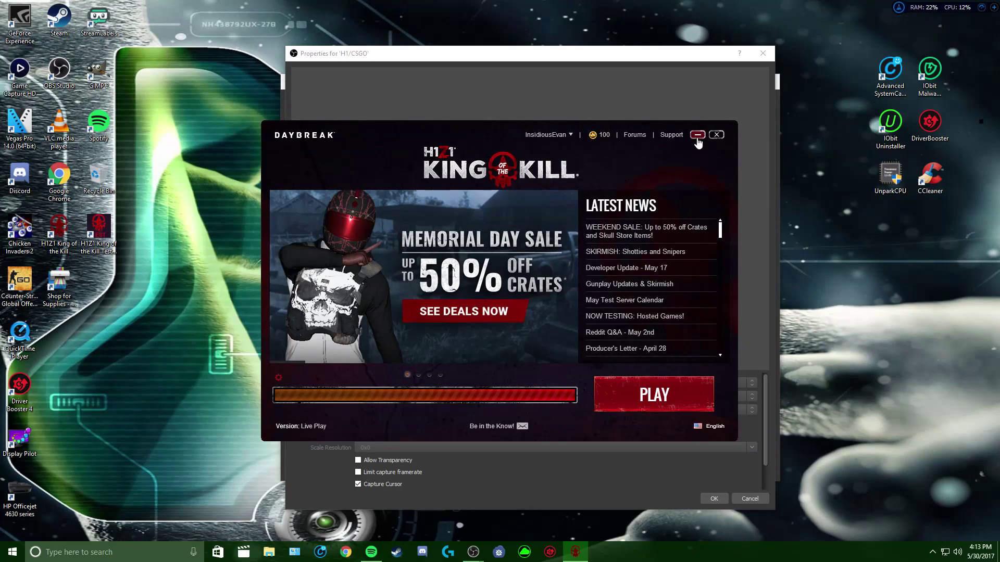
pyautogui.click(697, 135)
# - Select the H1Z1 window as the H1/CSGO capture target and save the properties
pyautogui.click(392, 399)
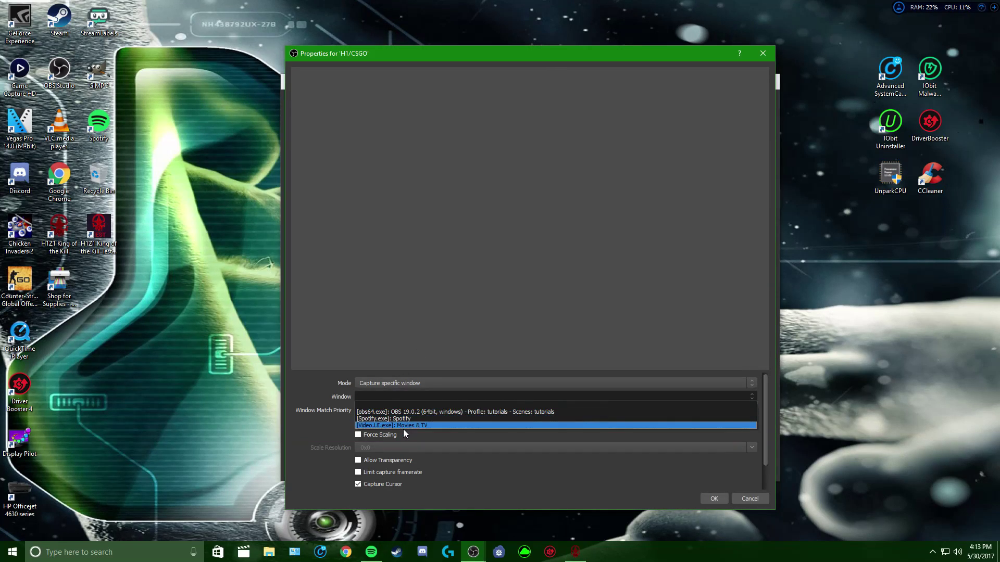
pyautogui.click(772, 411)
pyautogui.click(422, 397)
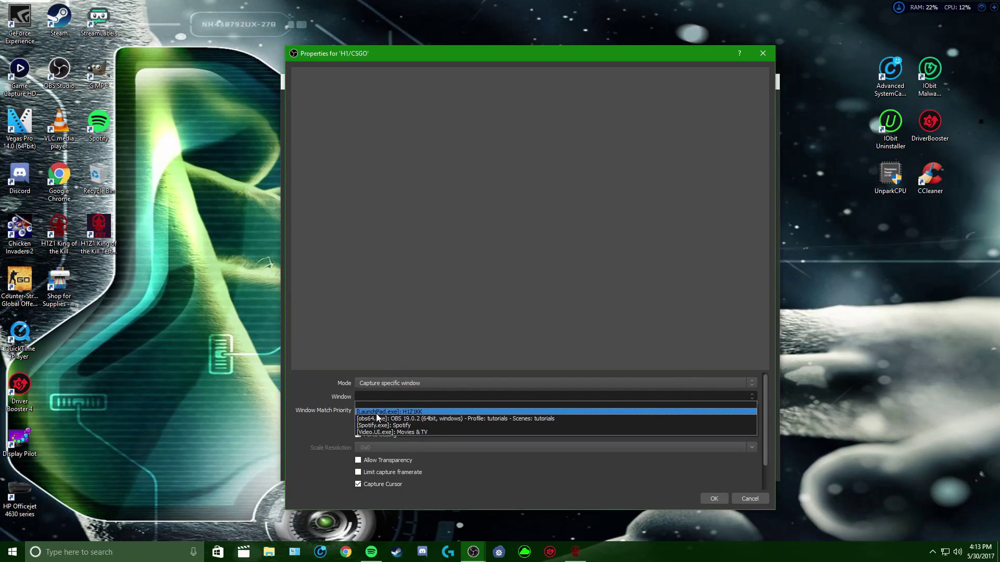
pyautogui.click(721, 495)
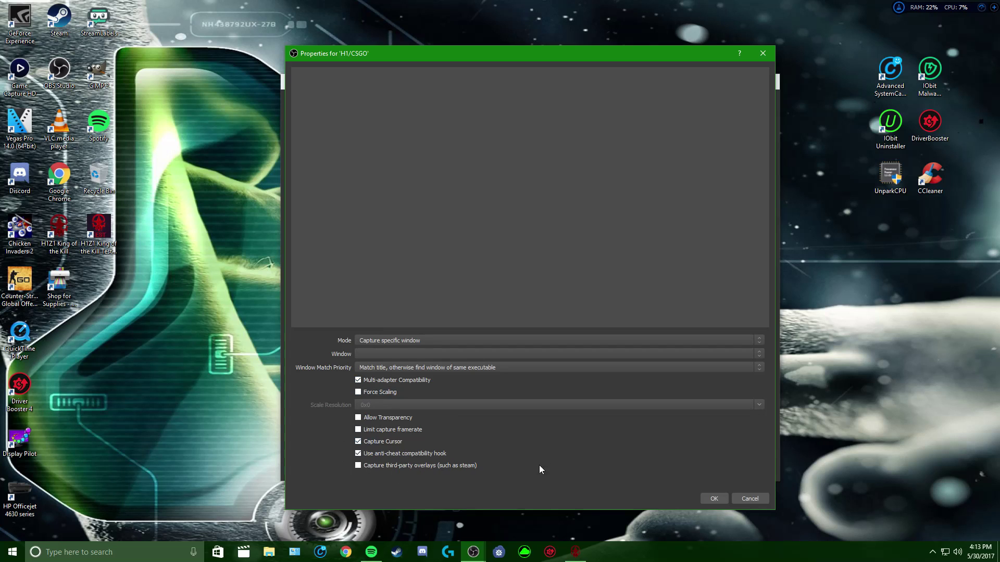
pyautogui.click(716, 499)
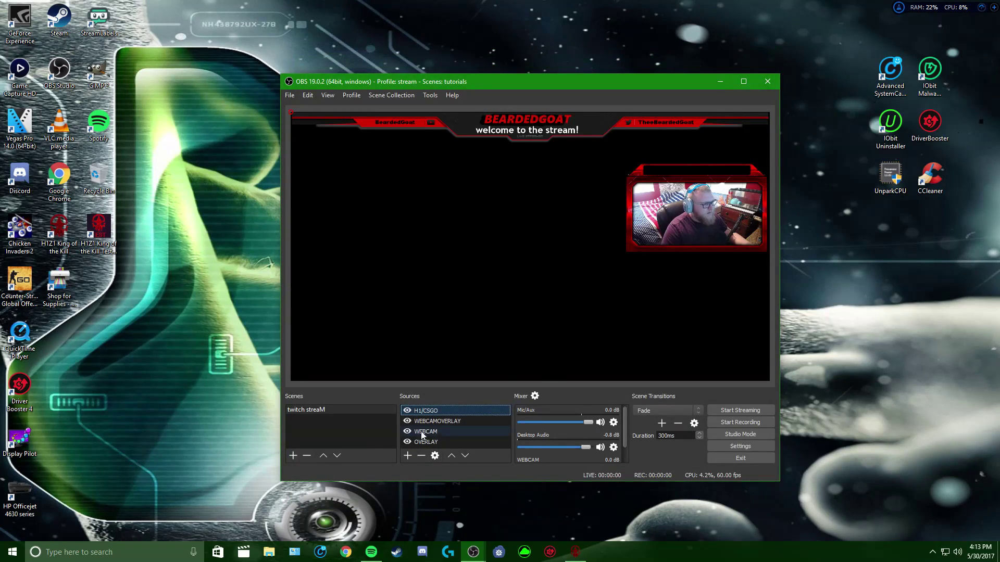